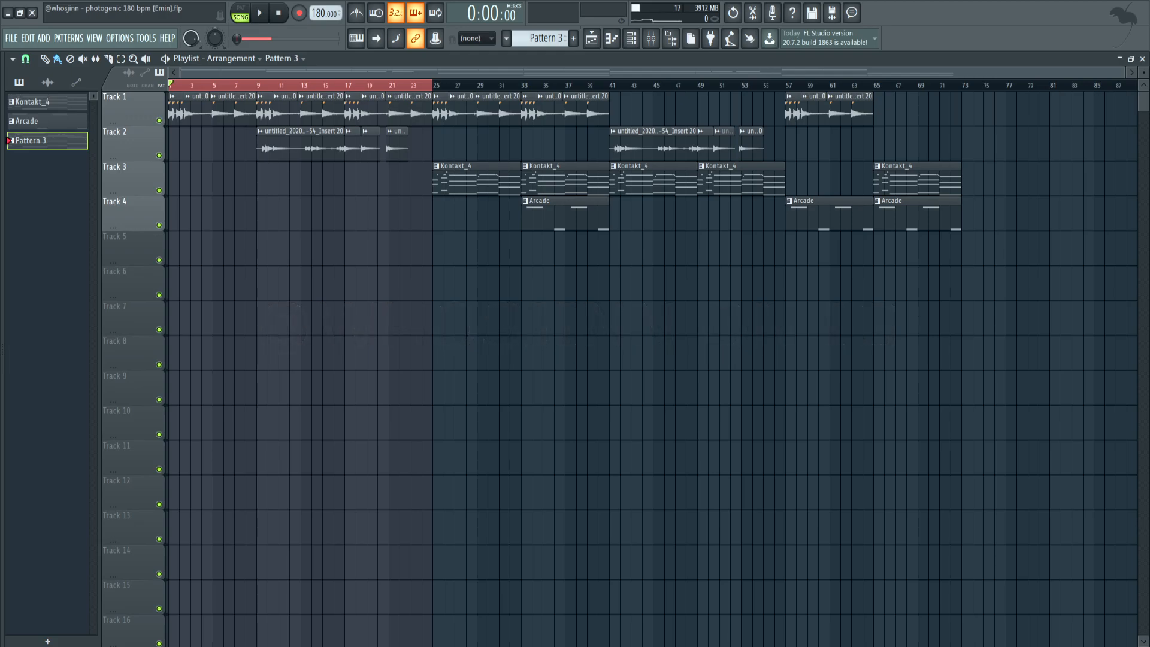
Play the song arrangement from the beginning
left_click(261, 17)
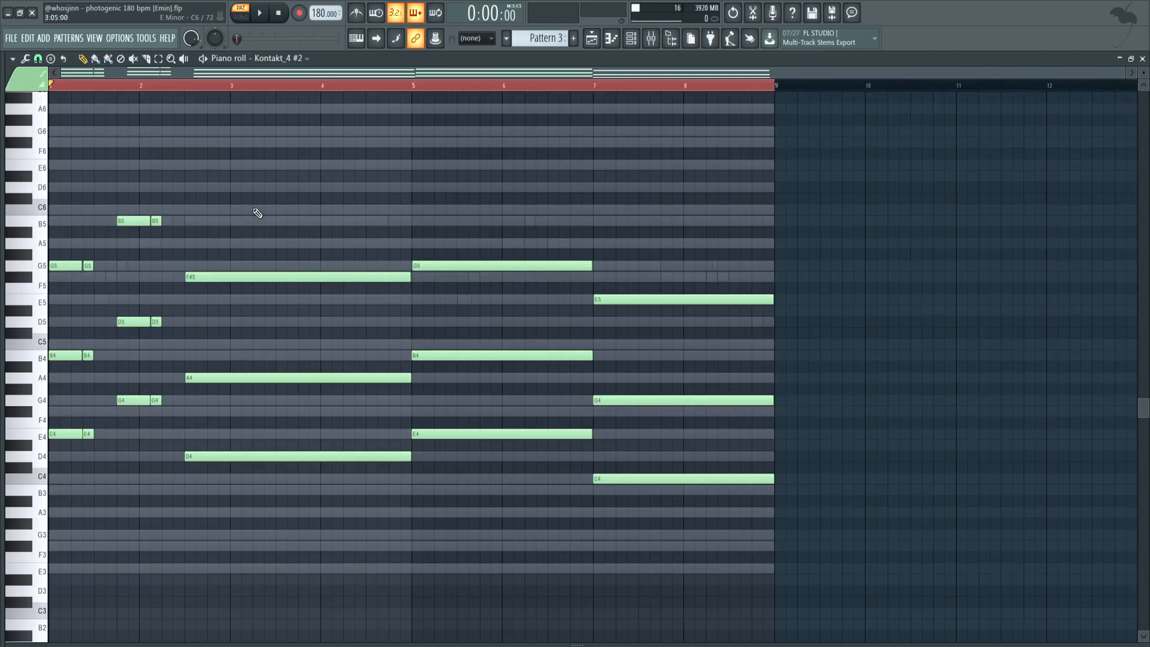
Load the clean Classic Outlaw preset in the Kontakt_4 #2 channel's Evolution Stratosphere instrument and return to the piano roll
left_click(629, 43)
left_click(168, 324)
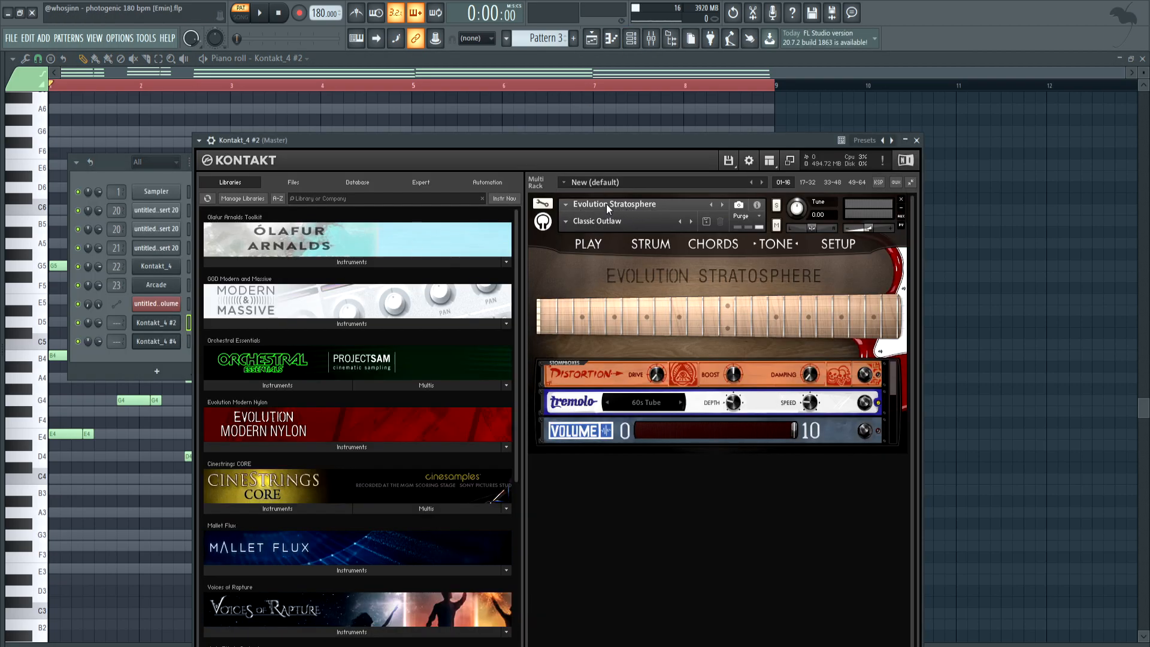
left_click(567, 221)
mouse_move(567, 225)
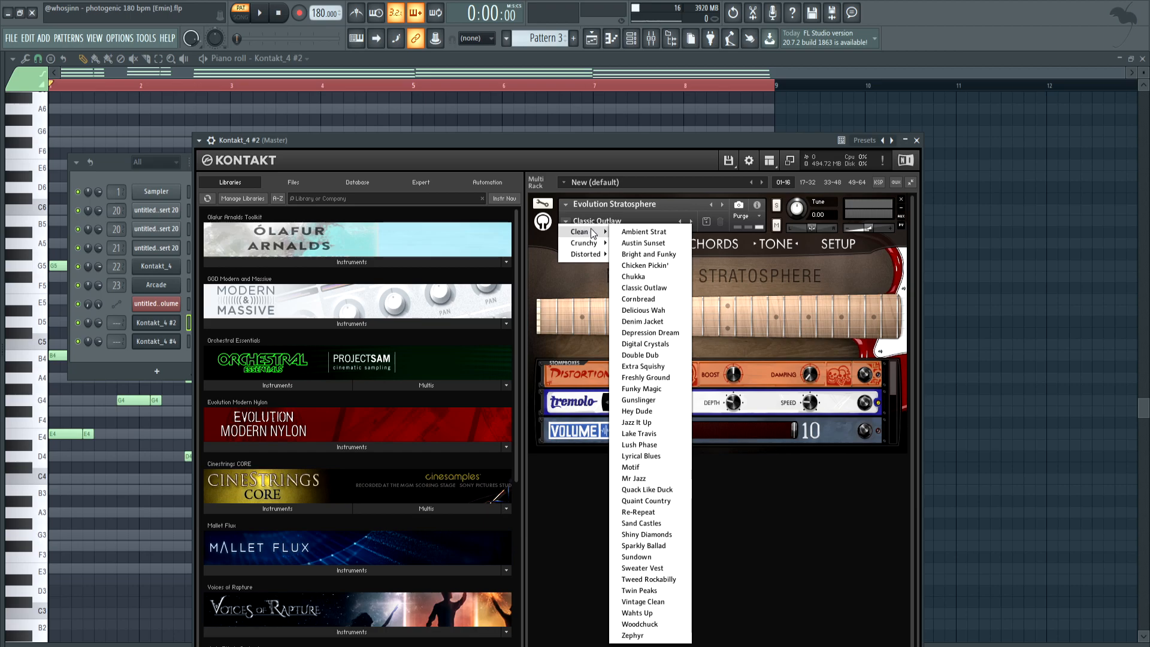
left_click(644, 288)
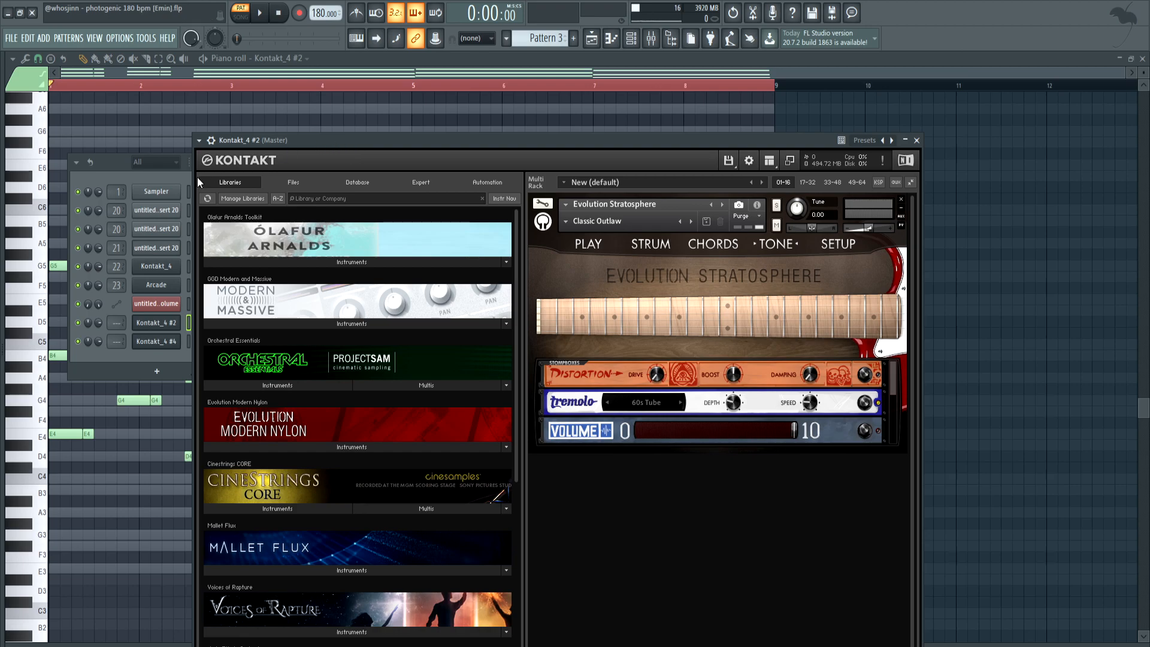
left_click(62, 356)
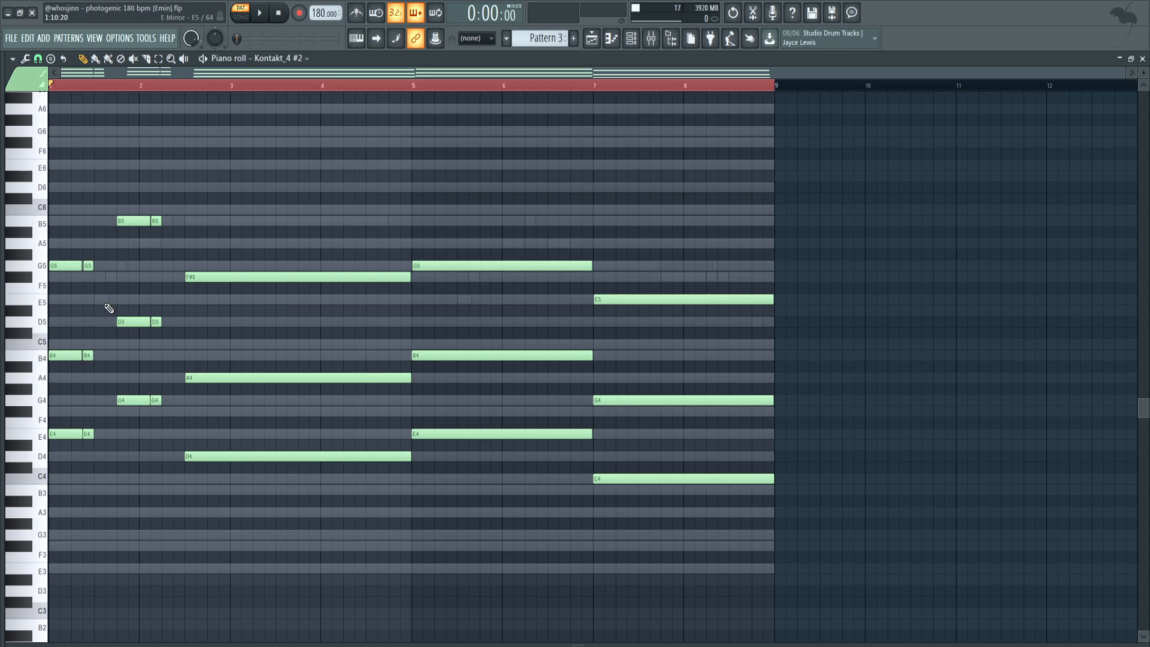
Select the two lower notes of every chord in the Kontakt_4 #2 piano roll, leaving the top notes unselected
left_click_drag(66, 331, 71, 449)
left_click_drag(124, 273, 130, 418)
left_click_drag(210, 363, 216, 473)
left_click_drag(479, 333, 492, 450)
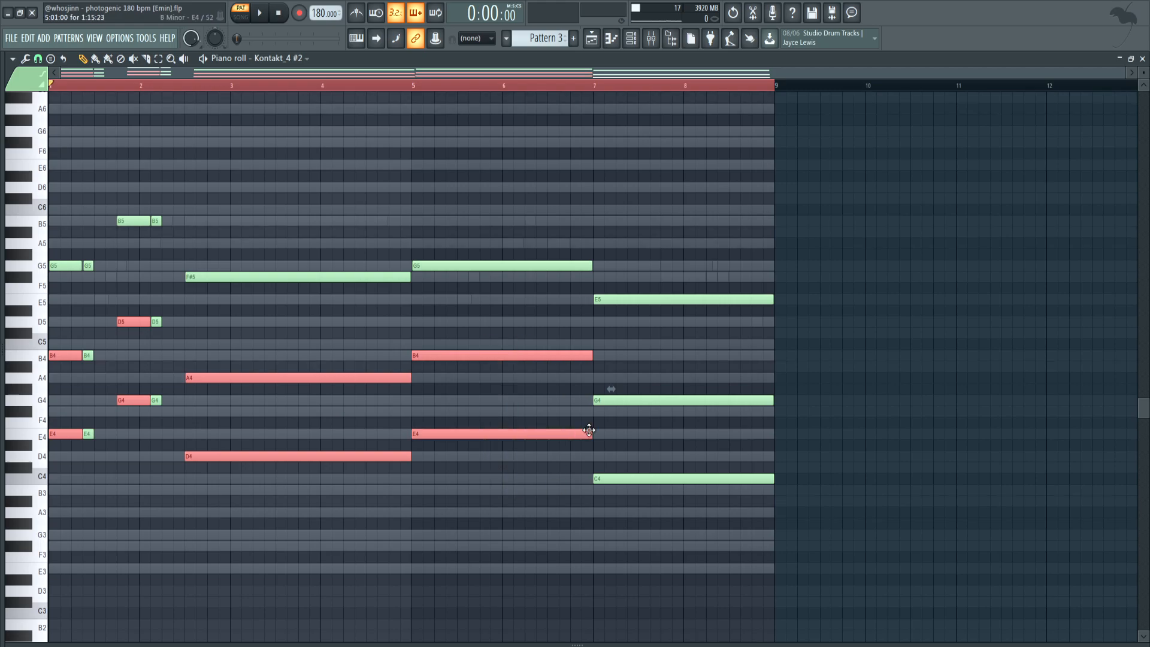
left_click_drag(638, 375, 653, 510)
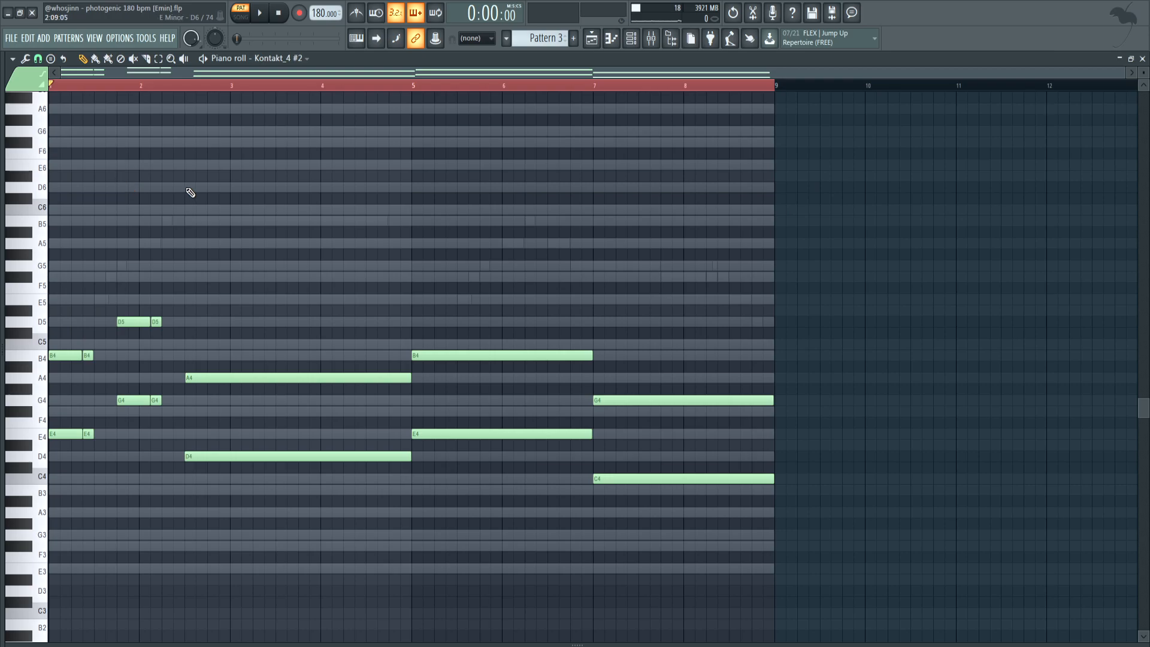
Compare the chord progression with only its two lower notes against the full three-note chords by playing both versions
key("space")
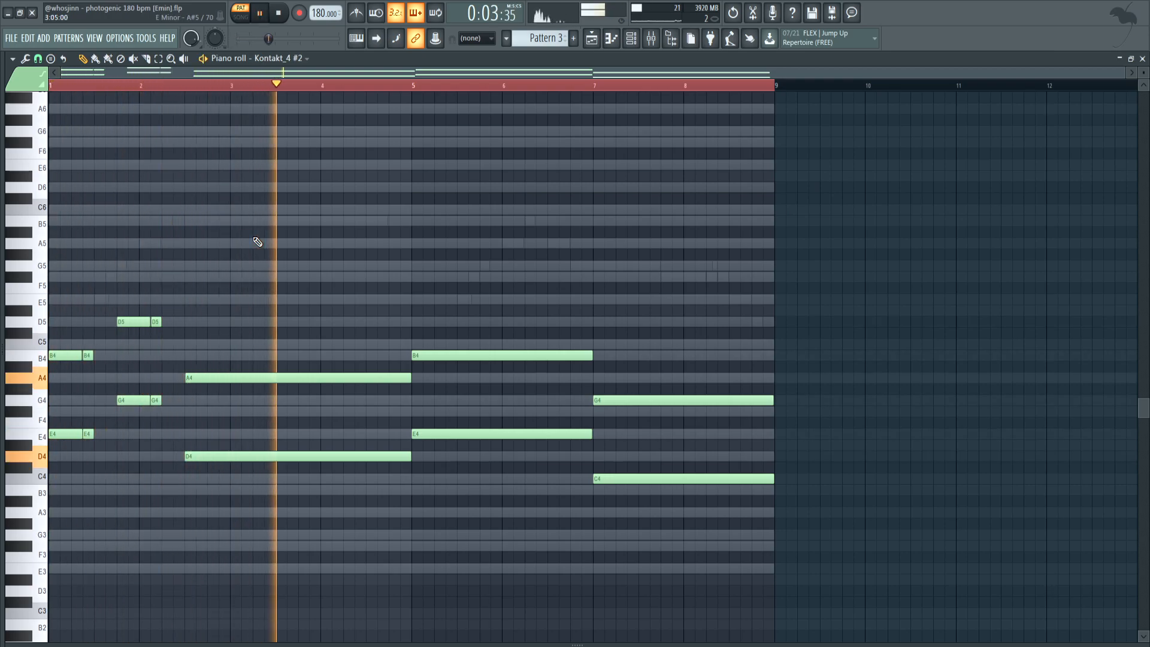
key("space")
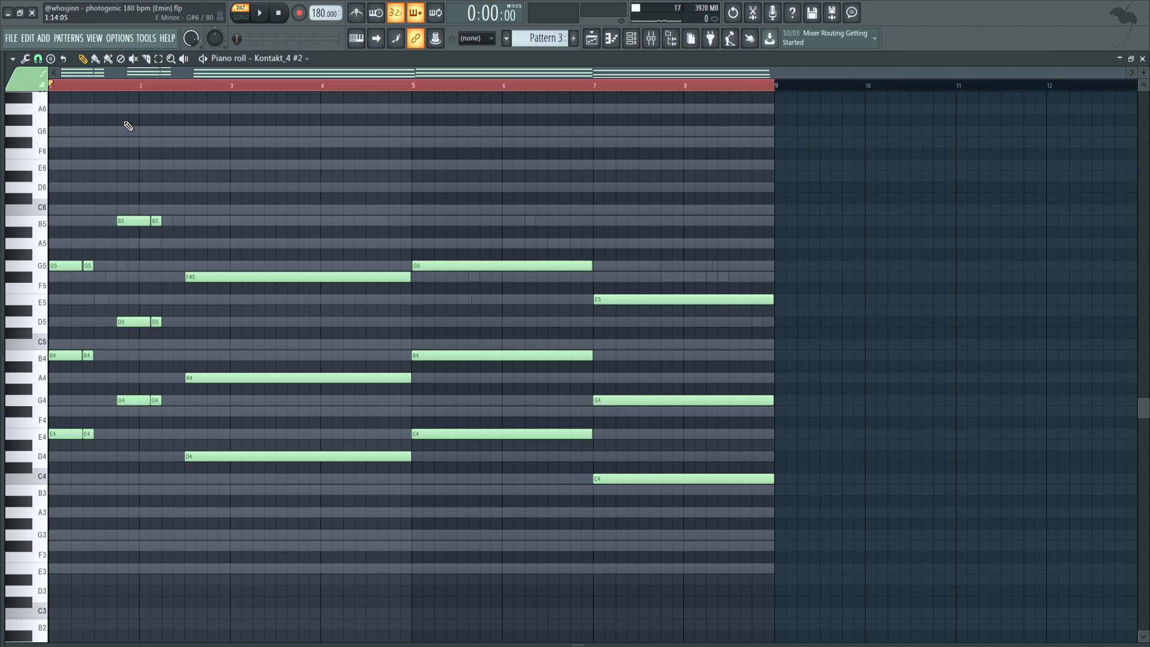
left_click(264, 13)
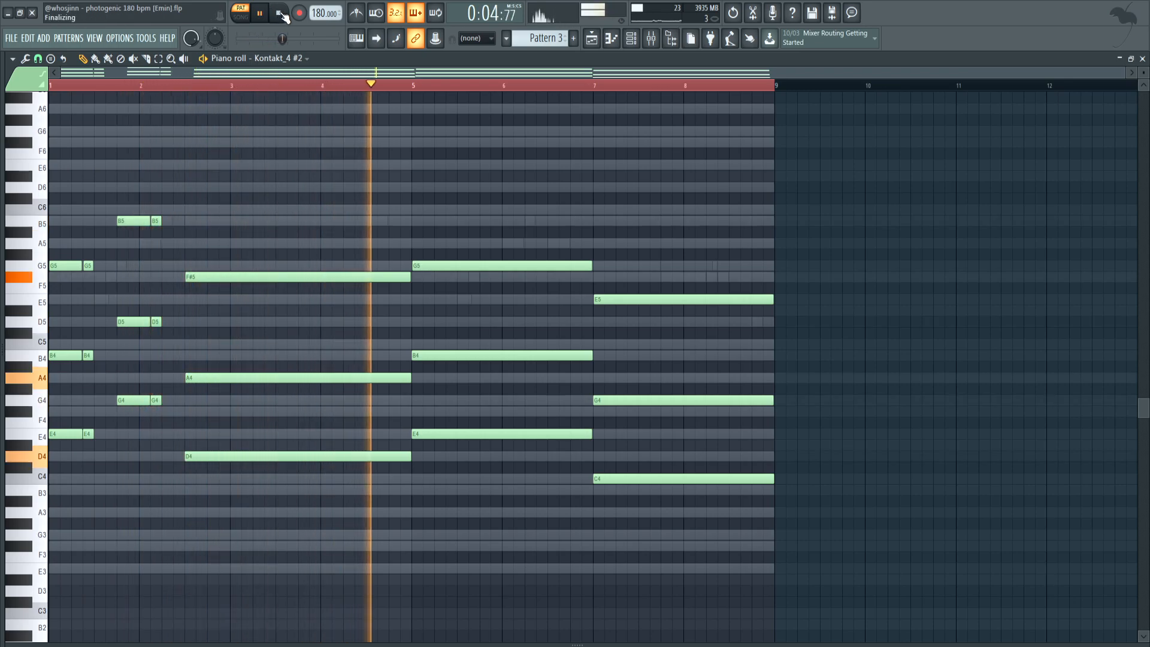
left_click(280, 14)
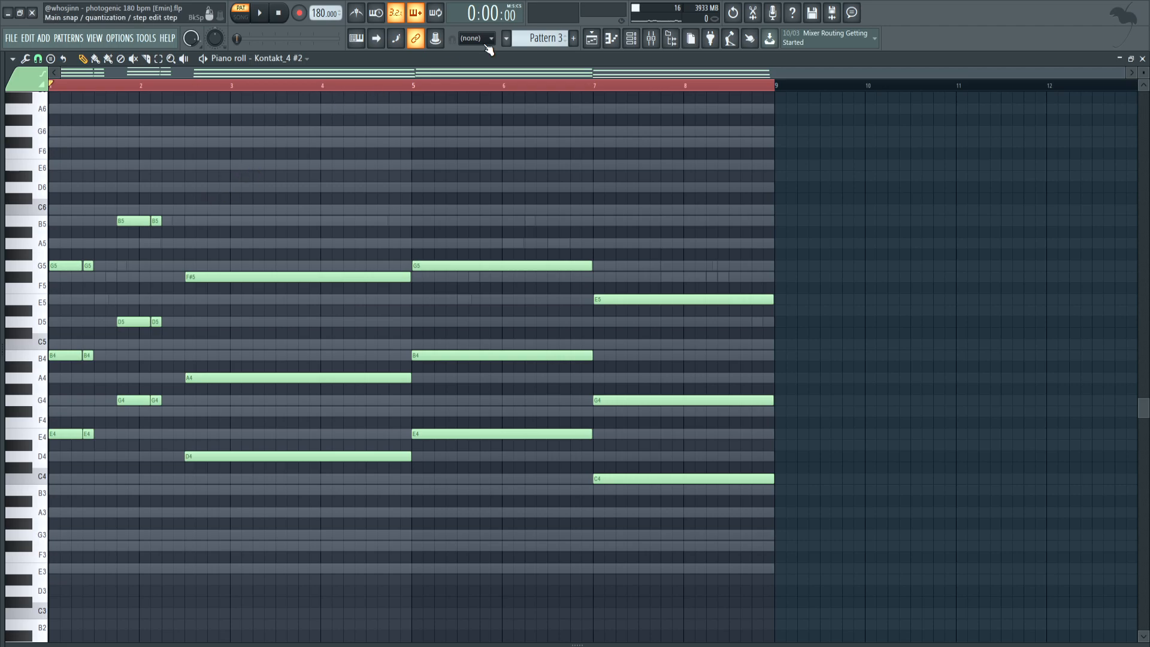
Solo the Kontakt_4 #4 channel and open its melody in the piano roll
left_click(634, 41)
right_click(78, 343)
left_click(86, 353)
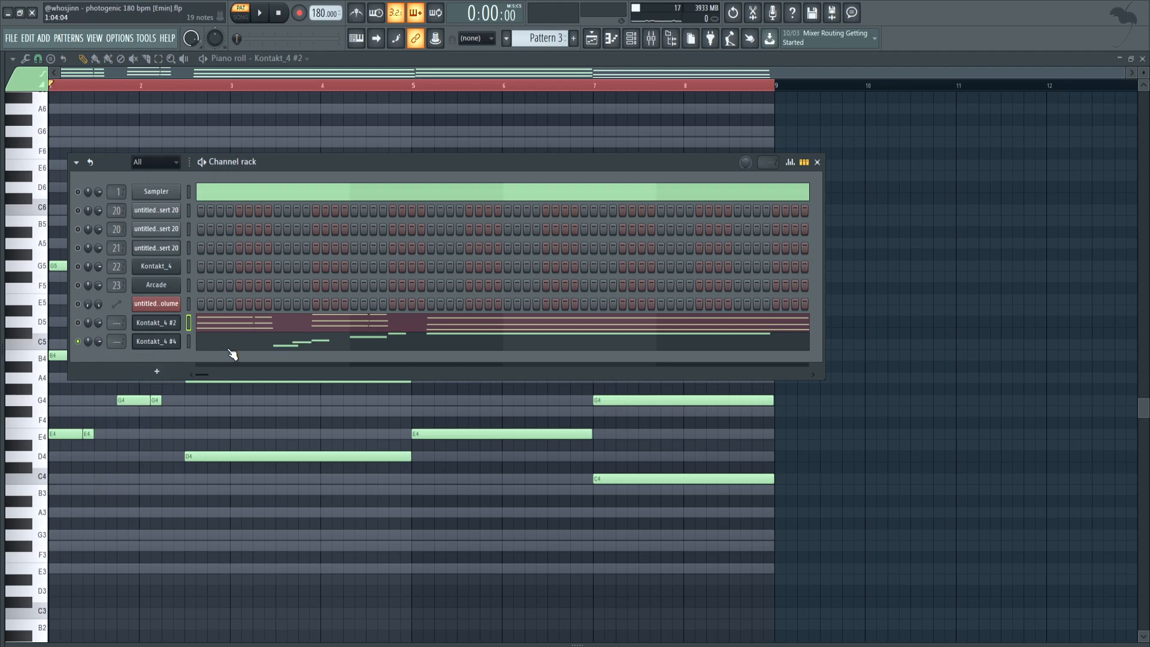
left_click(229, 349)
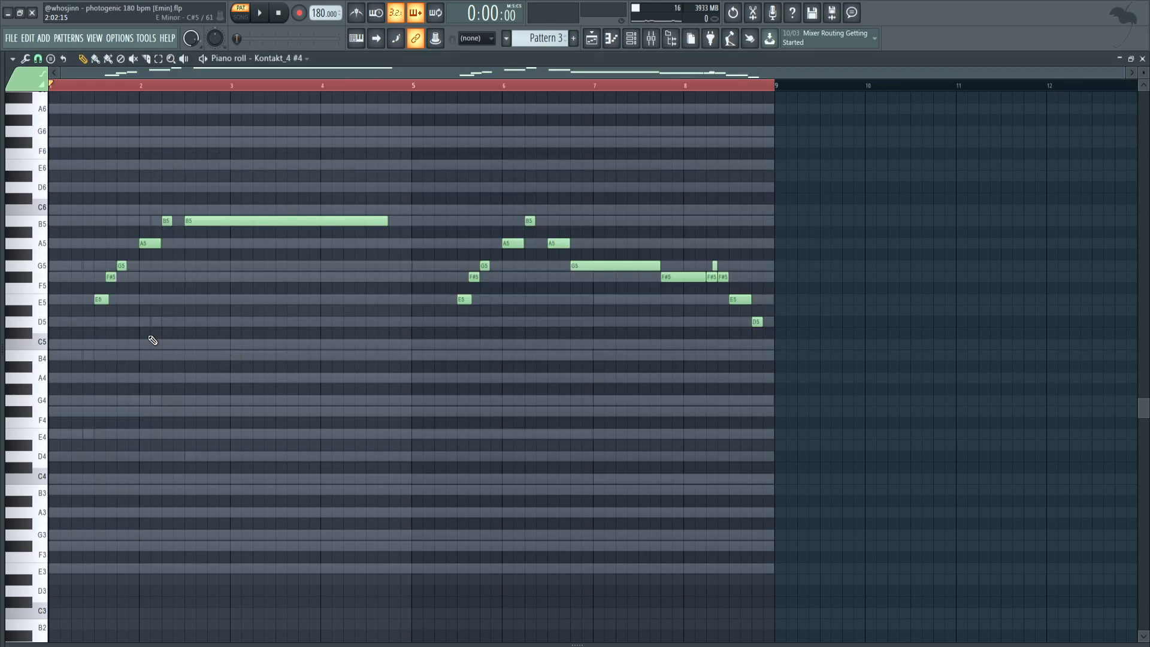
Play the Kontakt_4 #4 melody and inspect its note velocities
left_click(263, 15)
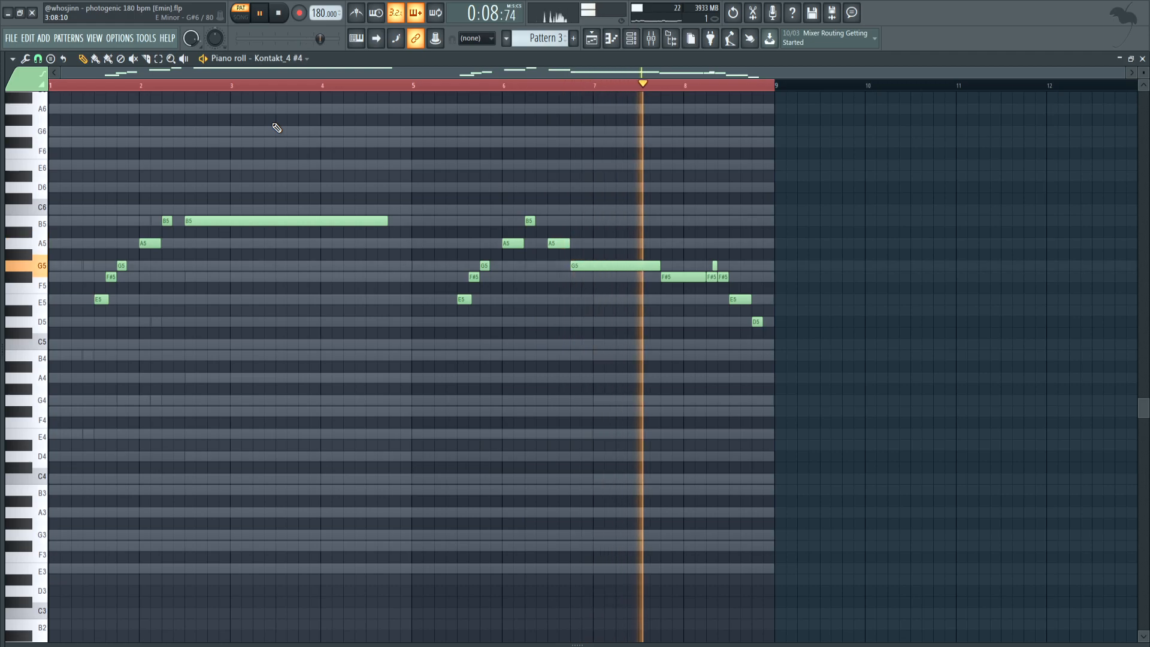
key("space")
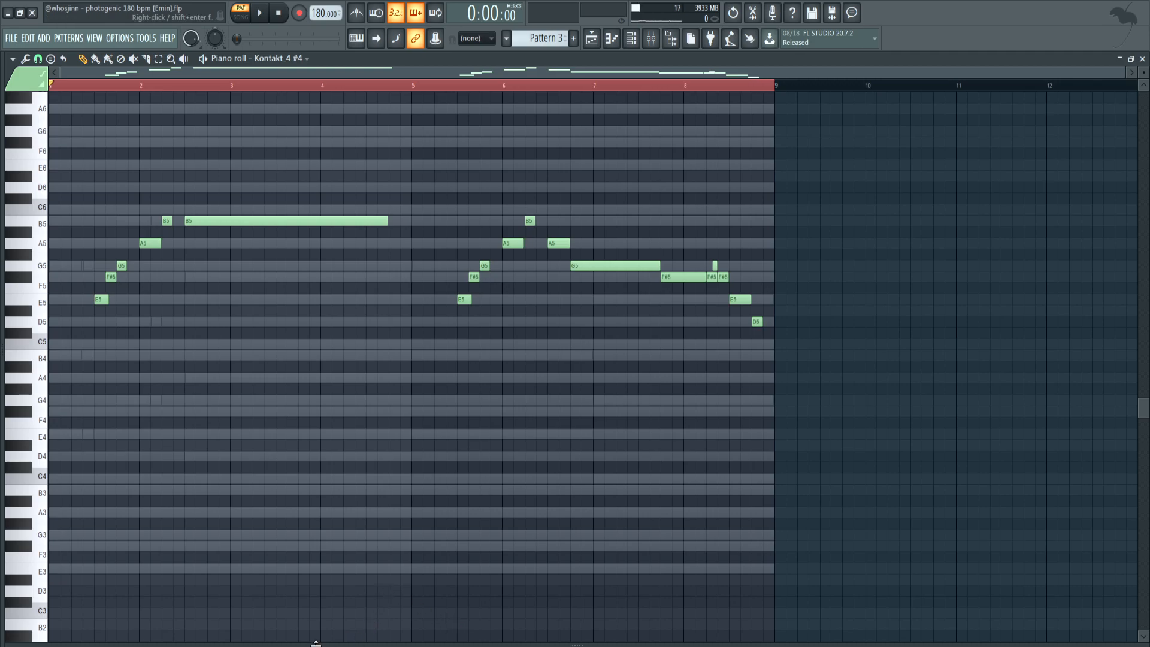
left_click_drag(315, 643, 317, 437)
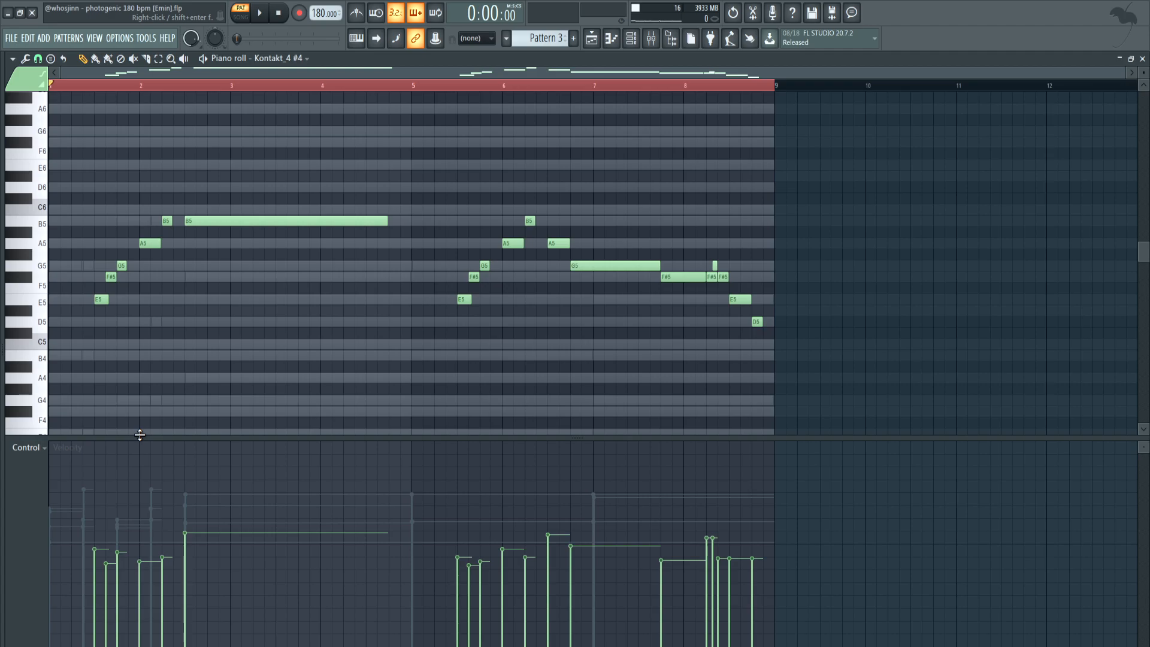
left_click_drag(140, 435, 139, 644)
Show the Kontakt_4 #2 chords in the piano roll and review the Strumizer settings without applying them
left_click(293, 59)
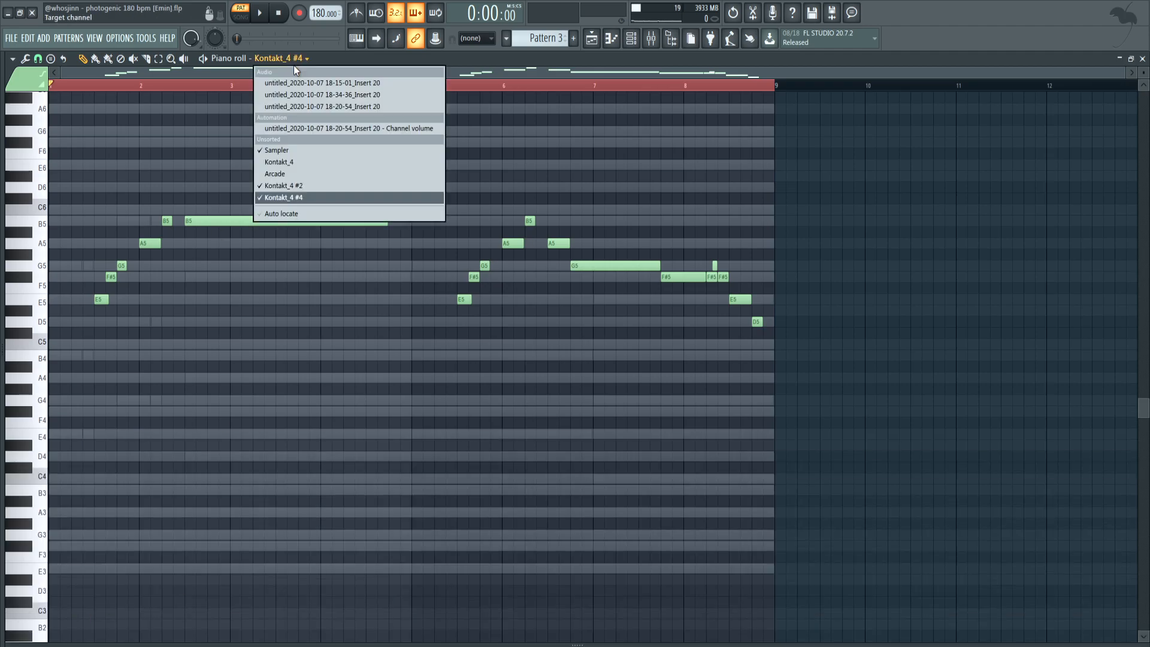
left_click(297, 192)
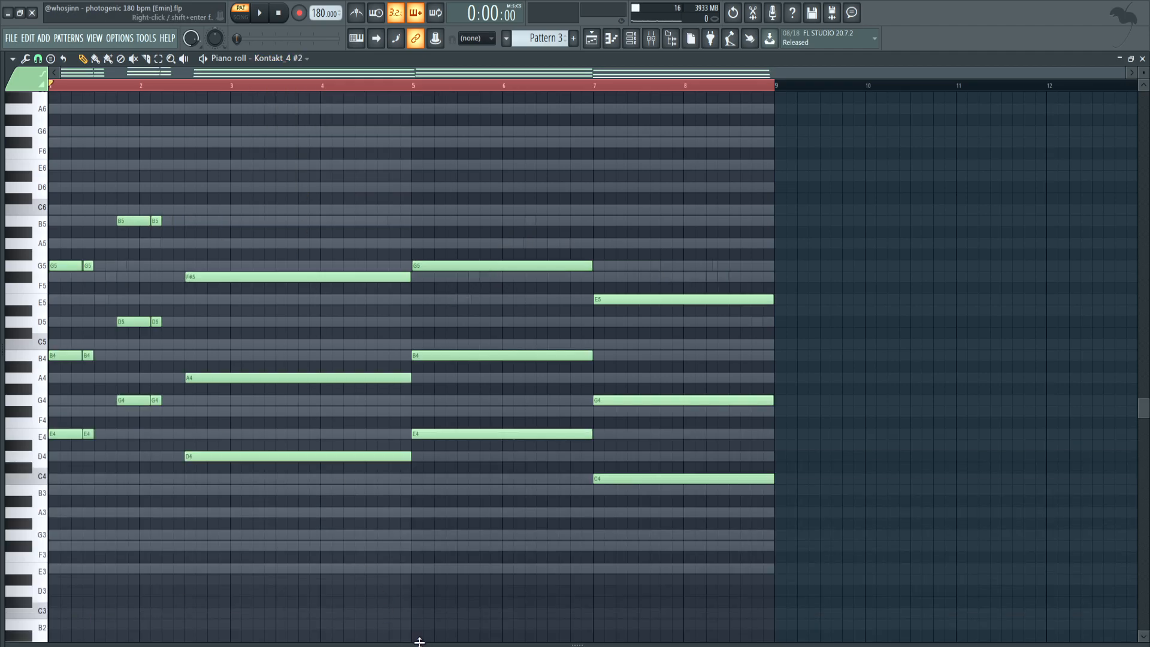
key("alt+s")
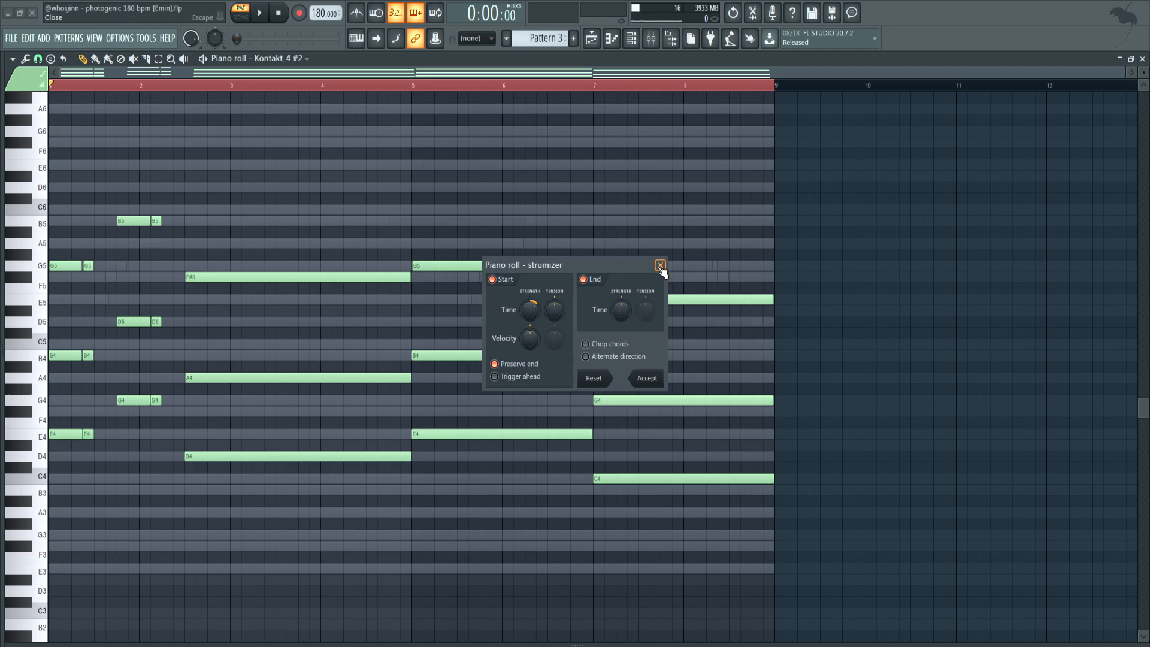
left_click(660, 266)
Try the Strumizer's Alternate direction option on the first Kontakt_4 #2 chords, then turn it off and dismiss the tool
scroll(72, 368, "up", 8)
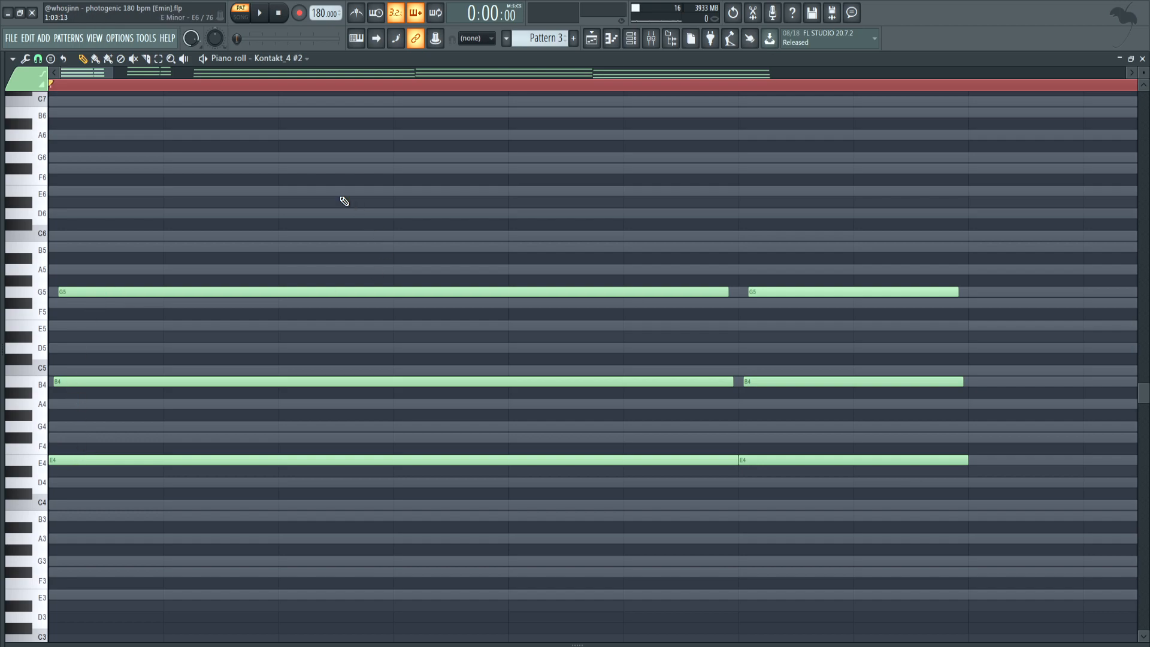
key("alt+s")
left_click(606, 358)
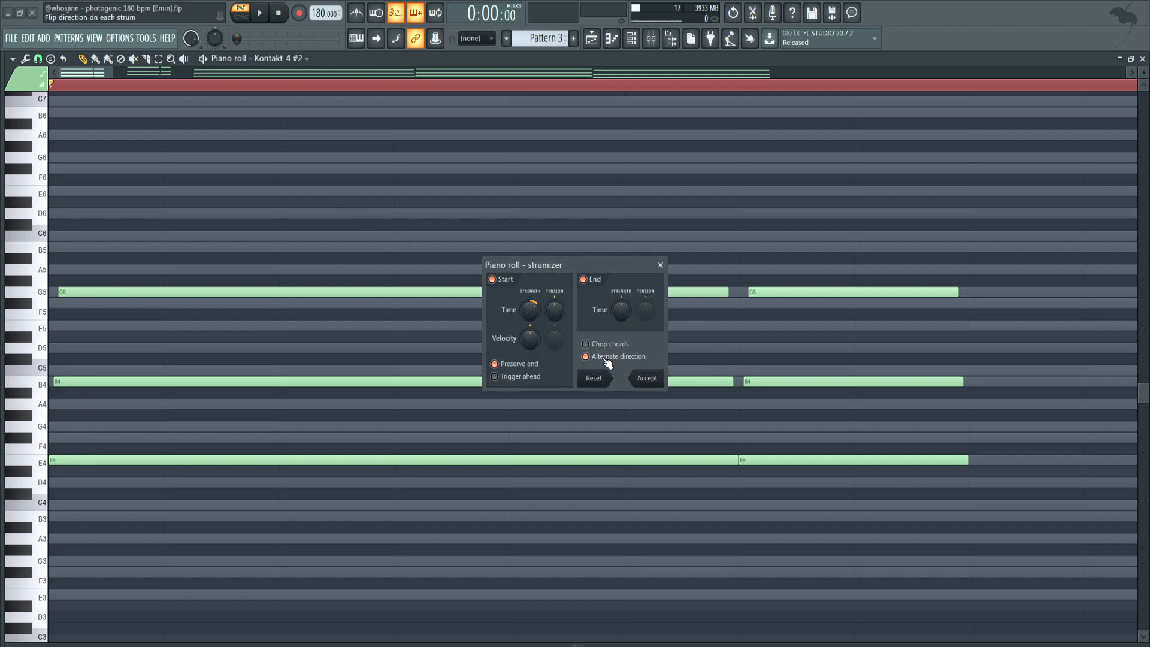
left_click(607, 359)
left_click(662, 263)
Select the E5–F#5 and A5–B5 note pairs in the opening Kontakt_4 #4 melody and examine how each pair connects
scroll(653, 271, "down", 5)
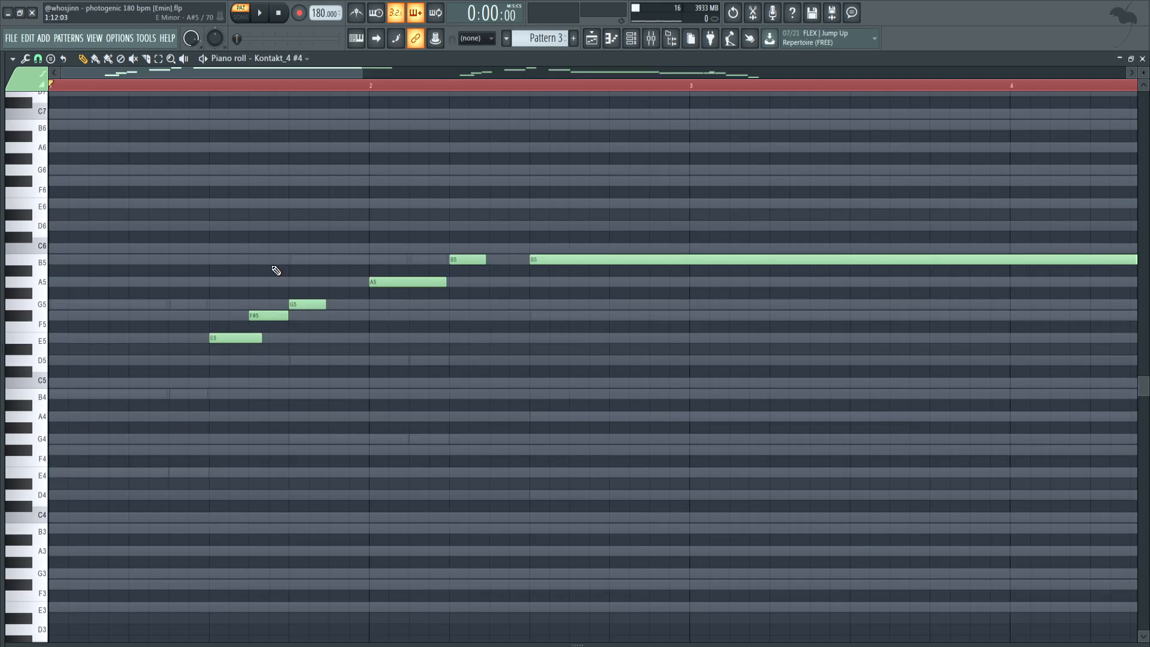
left_click_drag(383, 252, 486, 292)
left_click_drag(270, 288, 170, 420)
scroll(257, 377, "up", 6, "ctrl")
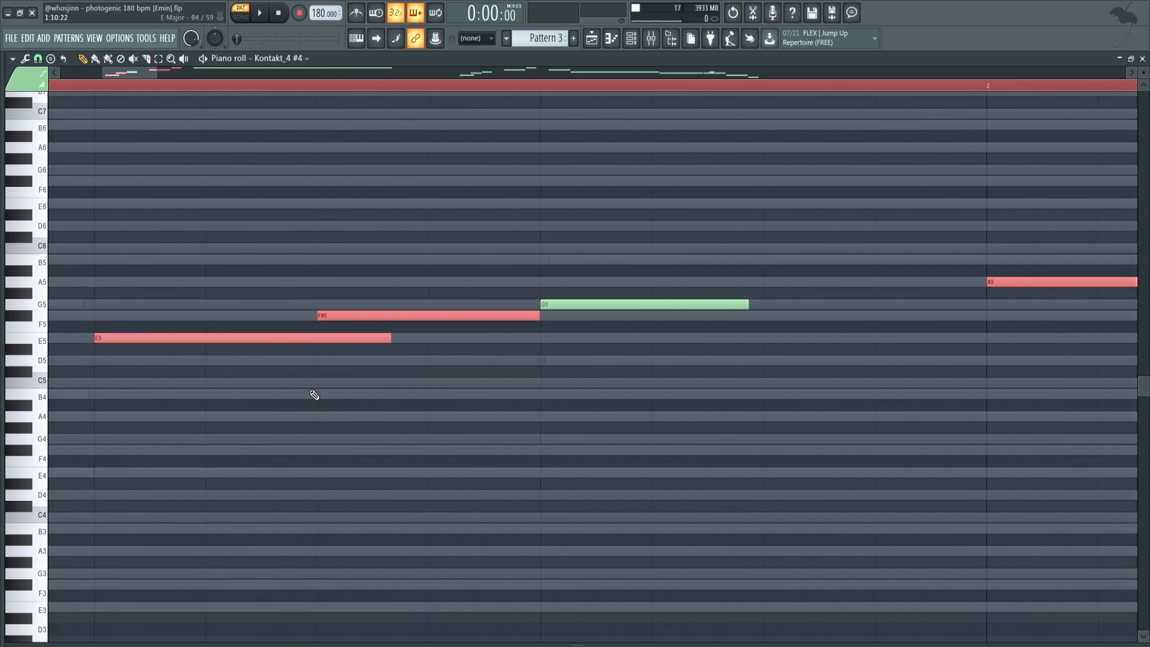
scroll(374, 371, "down", 4, "ctrl")
scroll(782, 298, "up", 1, "ctrl")
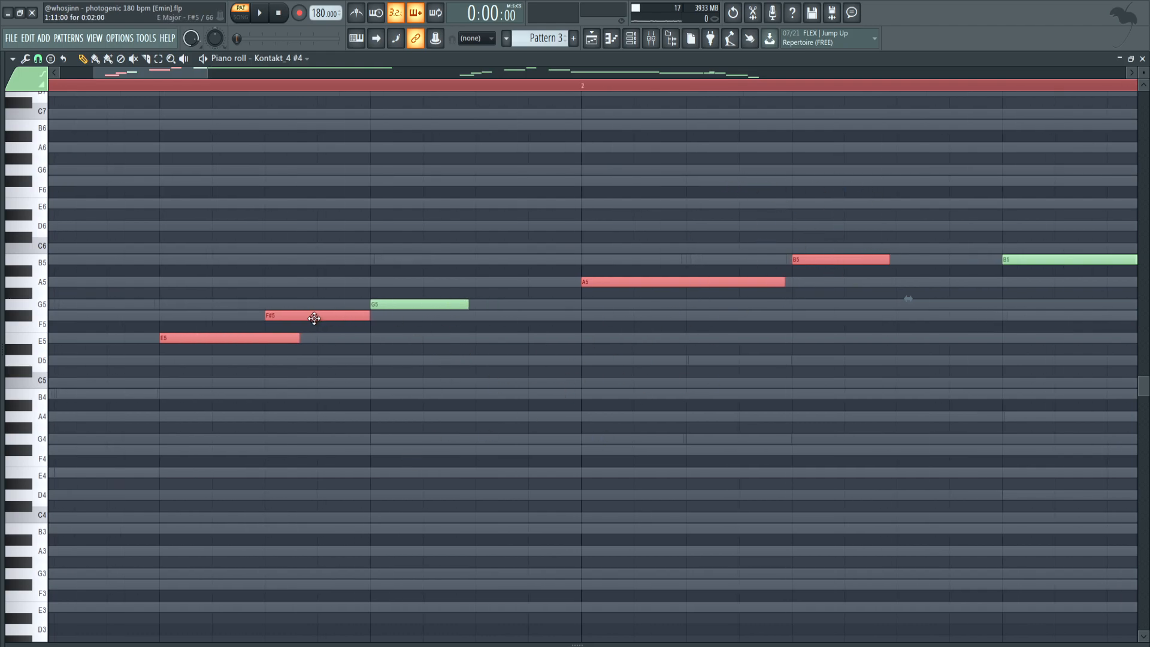
scroll(315, 326, "up", 3, "ctrl")
scroll(629, 373, "down", 1, "ctrl")
scroll(630, 373, "down", 3, "ctrl")
left_click_drag(659, 340, 295, 459)
scroll(516, 401, "up", 3, "ctrl")
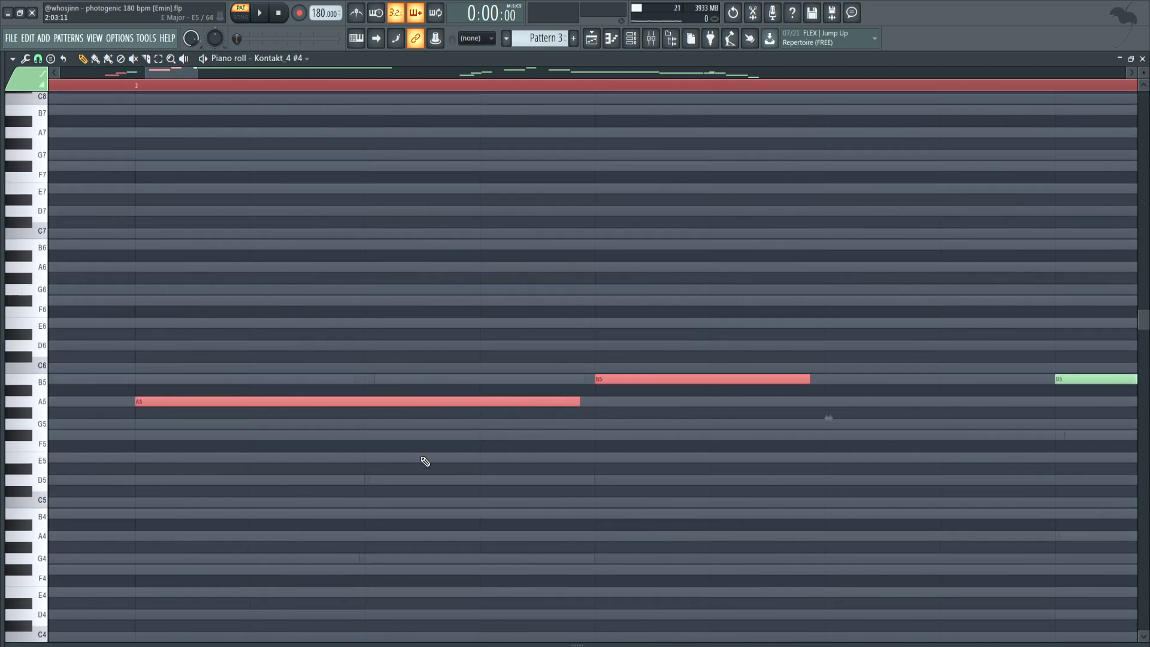
scroll(569, 389, "down", 4, "ctrl")
scroll(393, 403, "down", 3, "ctrl")
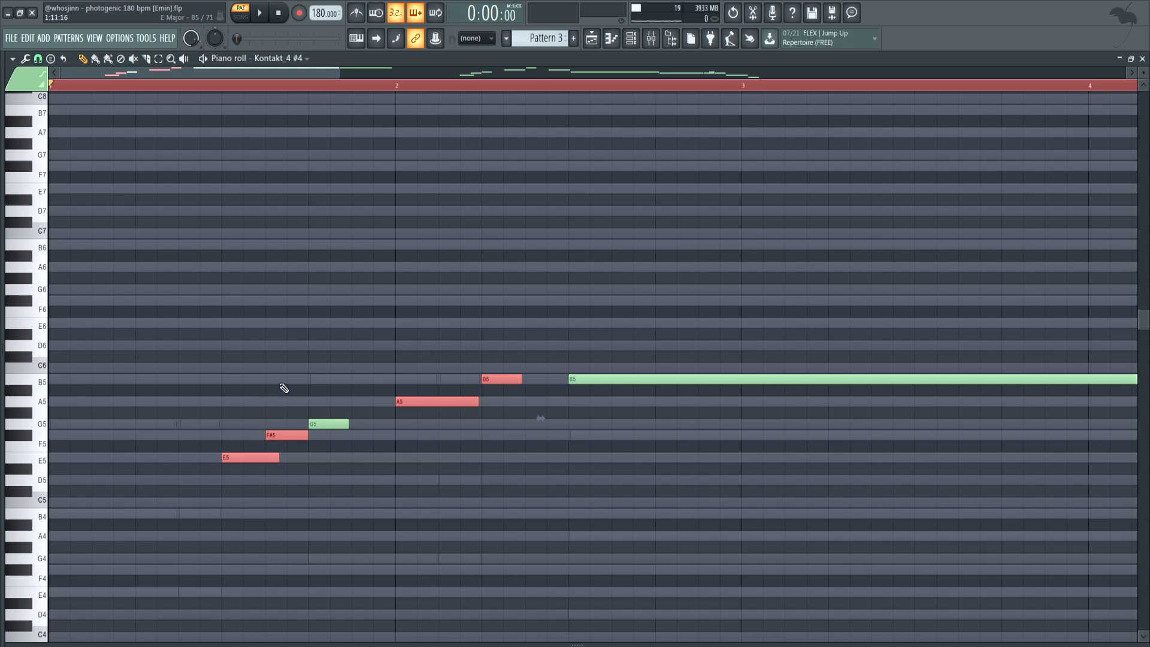
left_click(284, 391)
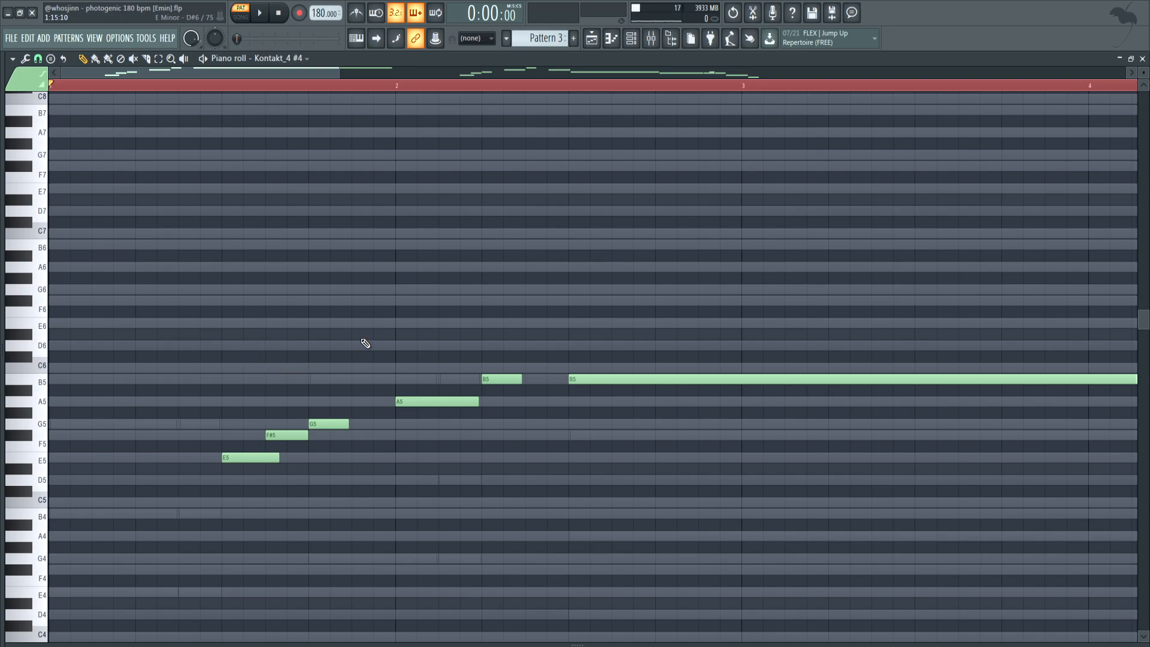
Inspect the transition between the first E5 and F#5 melody notes up close
scroll(276, 436, "up", 5, "ctrl")
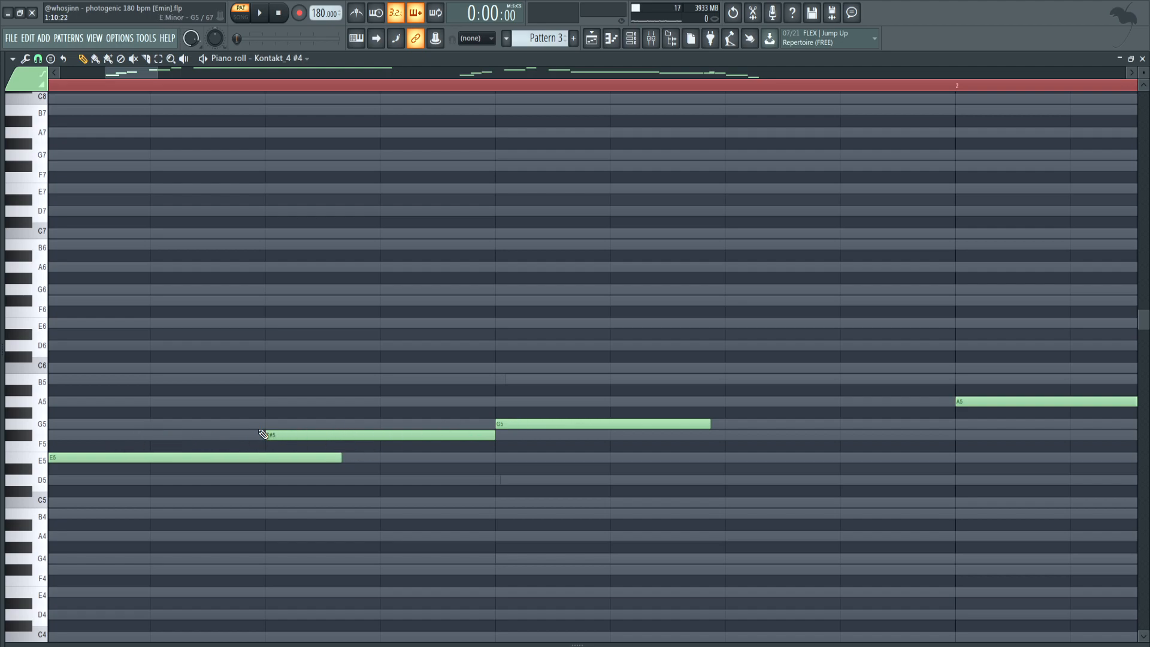
scroll(334, 432, "down", 3)
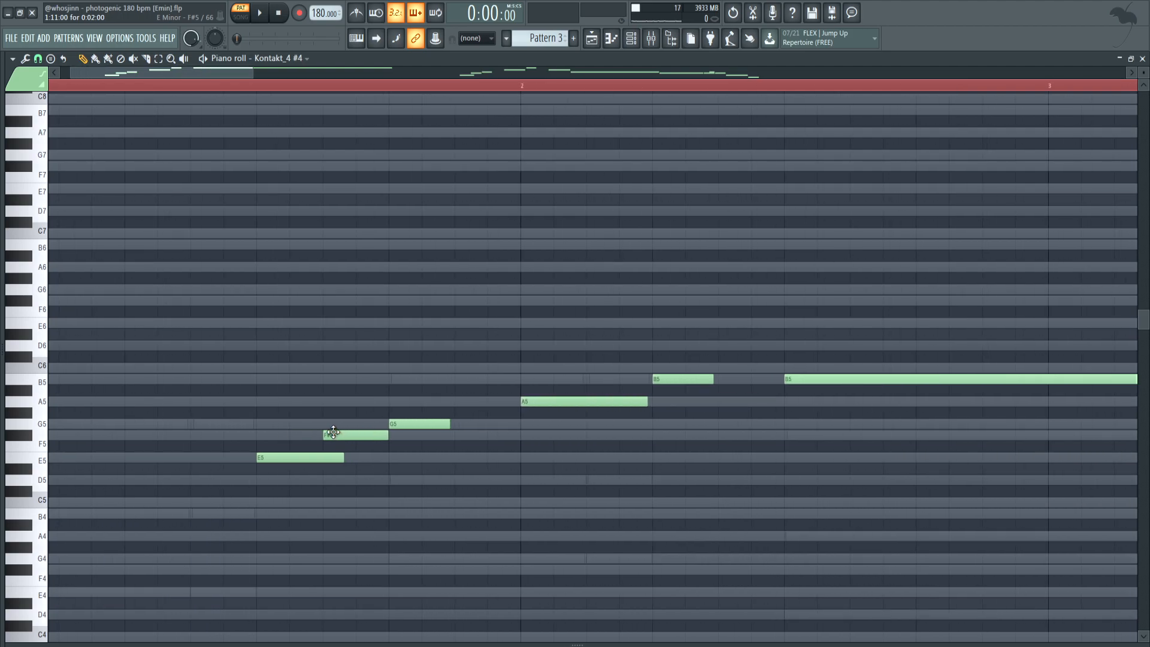
scroll(333, 431, "down", 3)
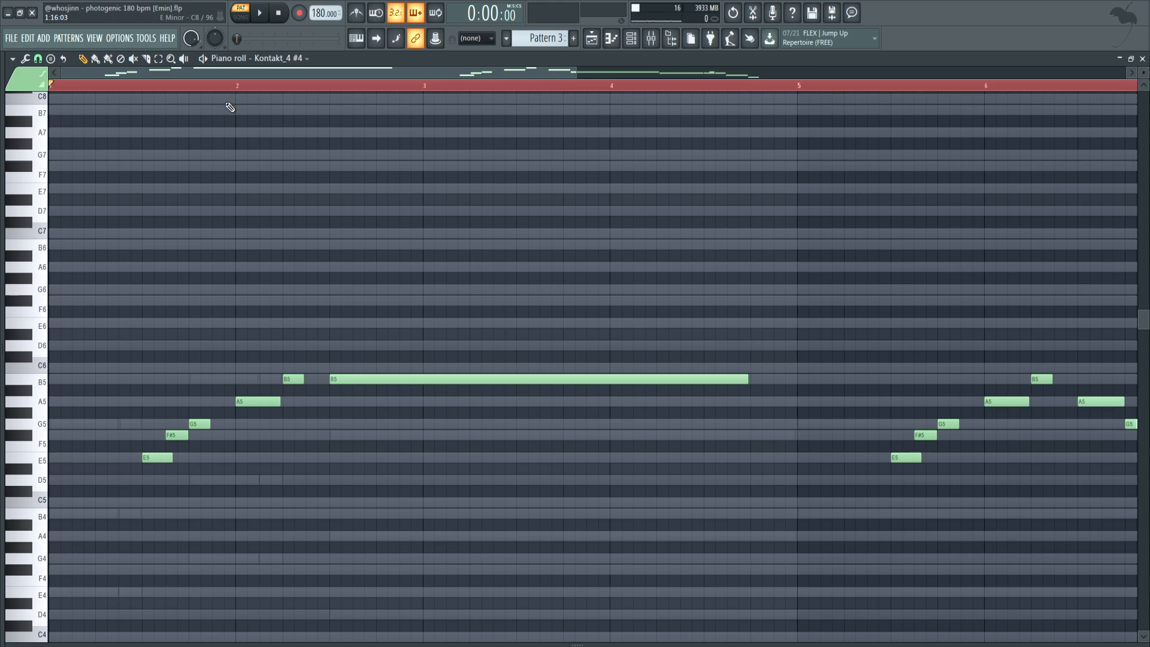
Load the 40Hz + 18kHz cut preset in the Kontakt_4 #2 mixer track's Fruity parametric EQ 2 and lower its low-pass cutoff
key("F9")
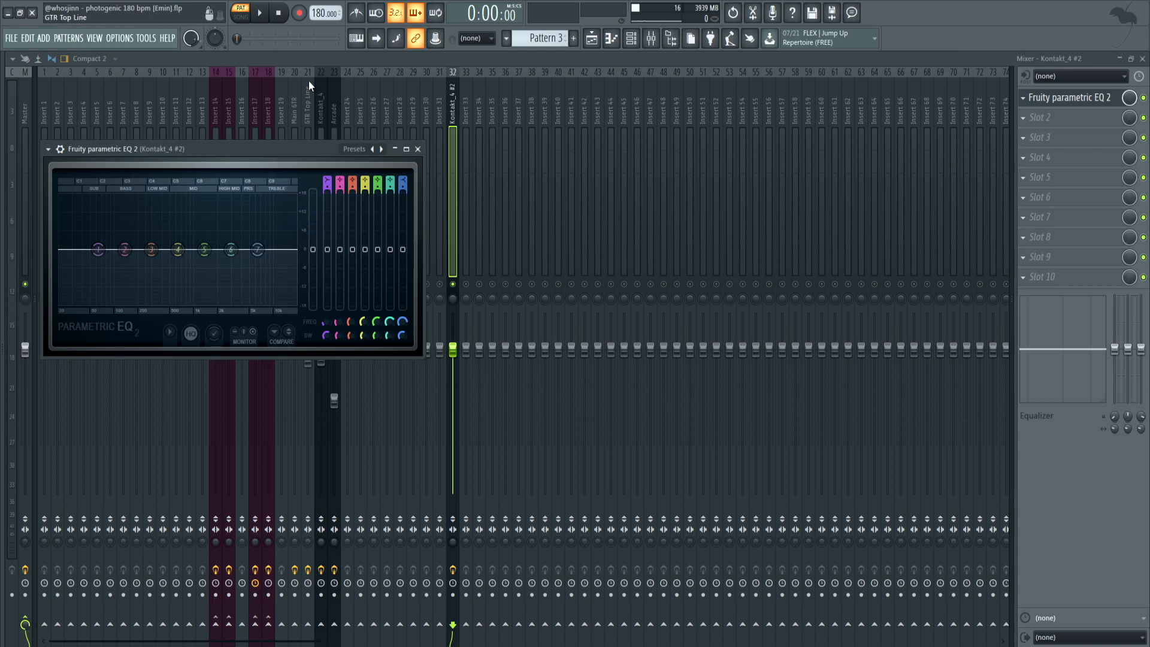
left_click_drag(258, 249, 247, 272)
left_click(355, 148)
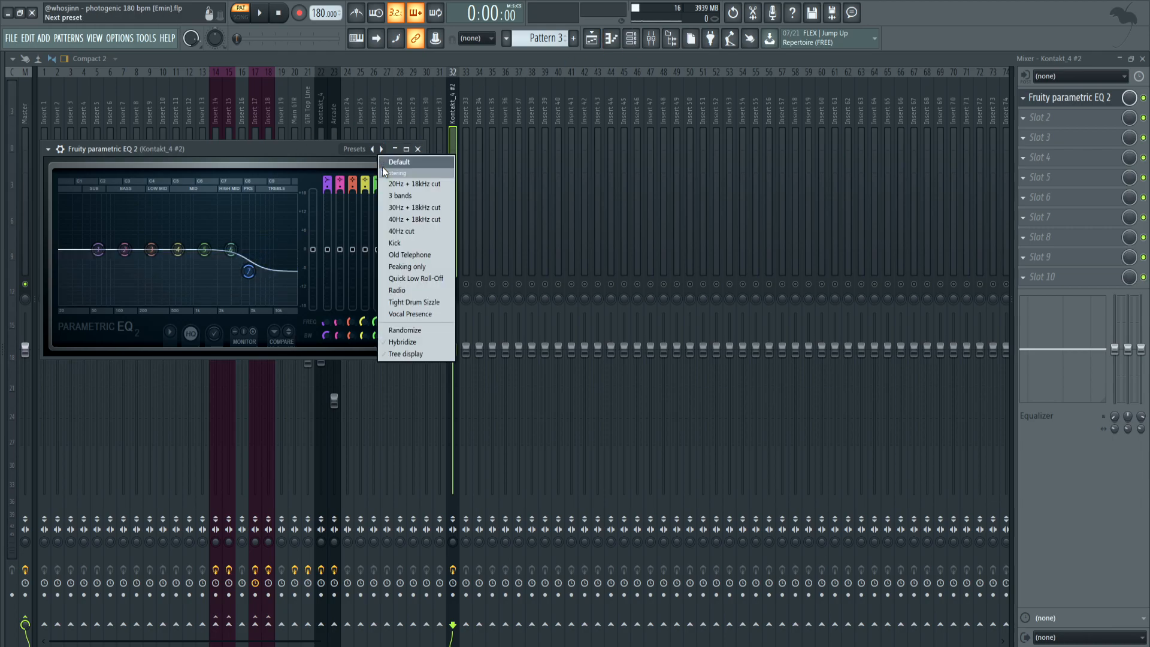
left_click(406, 214)
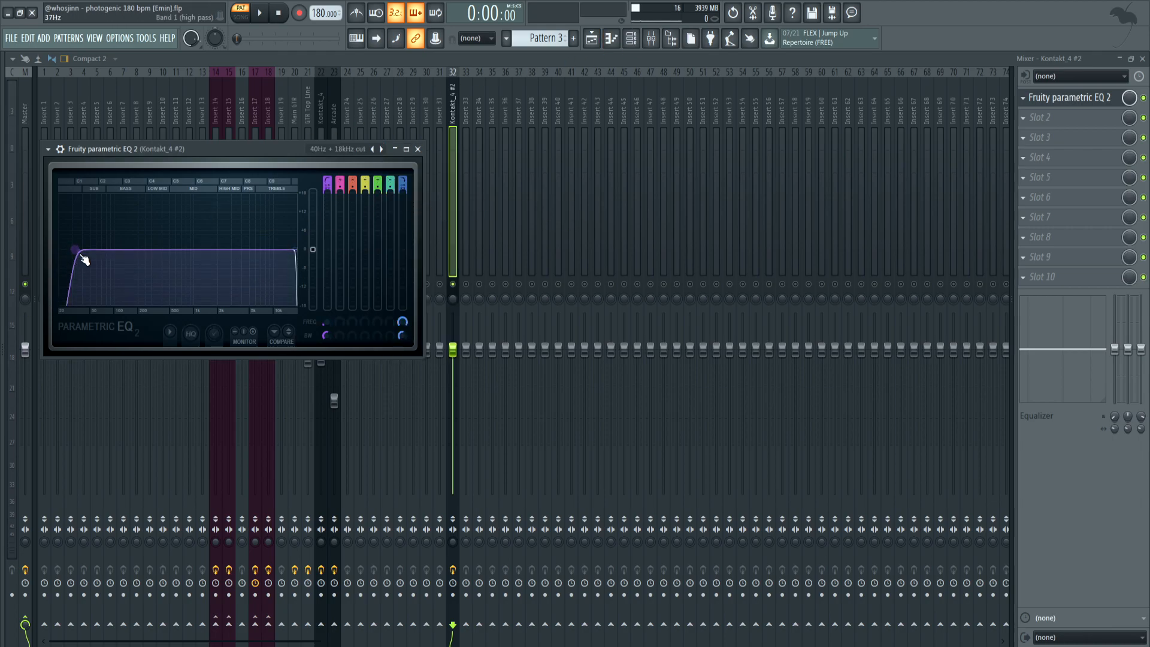
left_click_drag(295, 249, 264, 254)
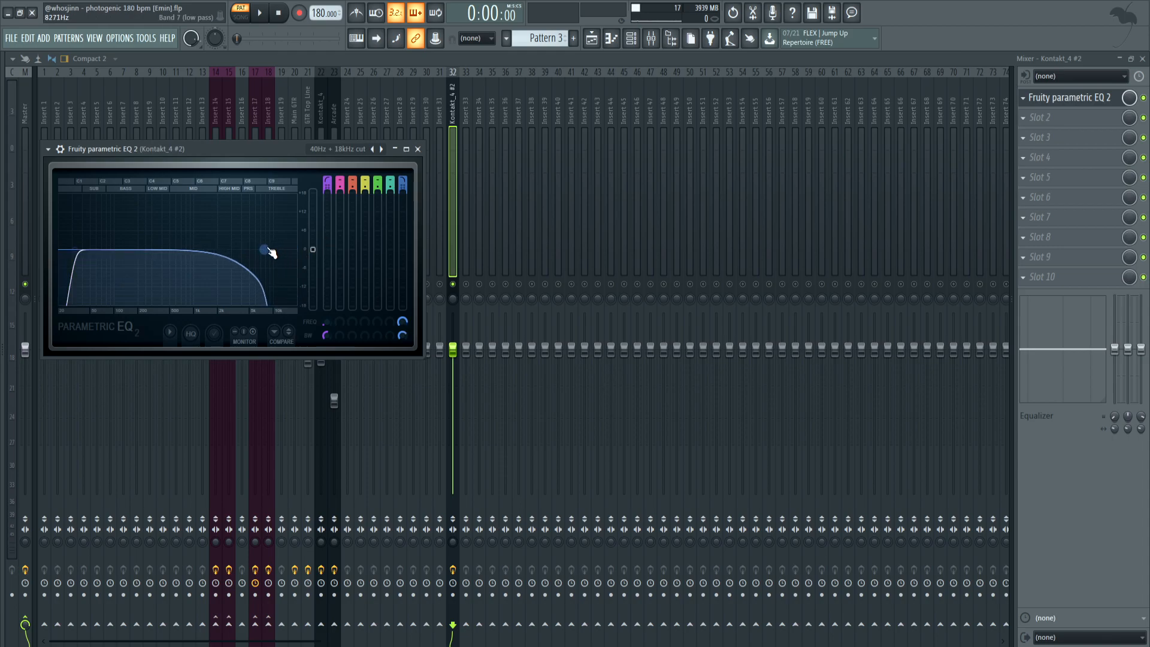
mouse_move(265, 251)
left_mouse_down()
mouse_move(246, 251)
mouse_move(278, 250)
left_mouse_up()
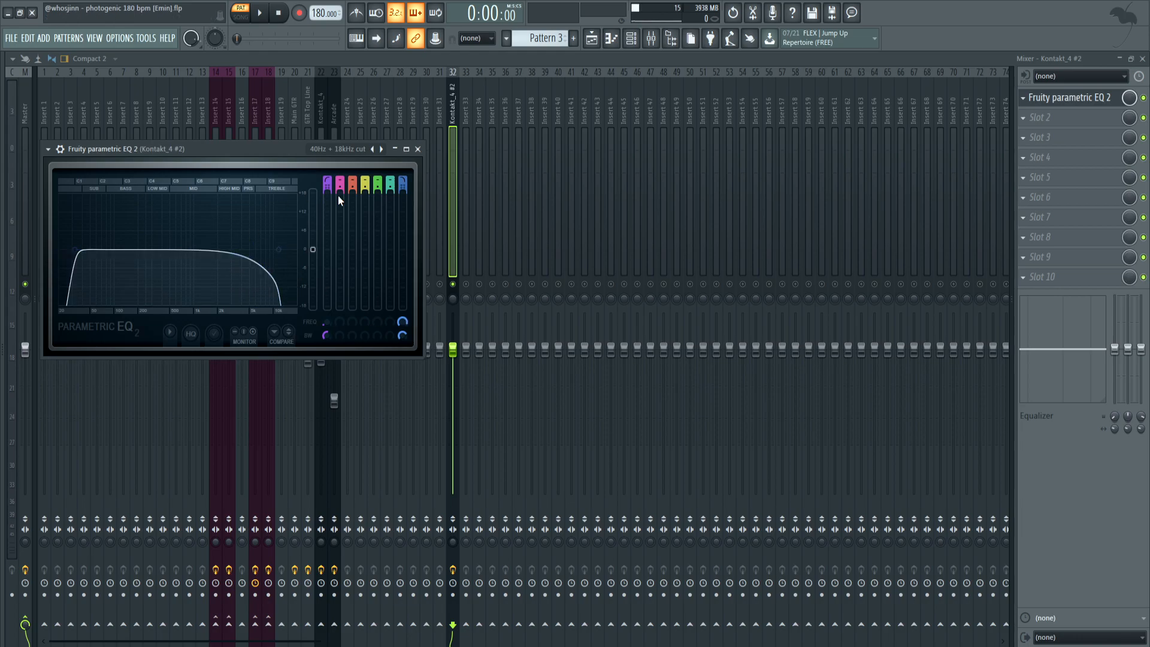
Open the Kontakt_4 #2 channel's notes, look over the chord voicings, and return to the mixer
key("F6")
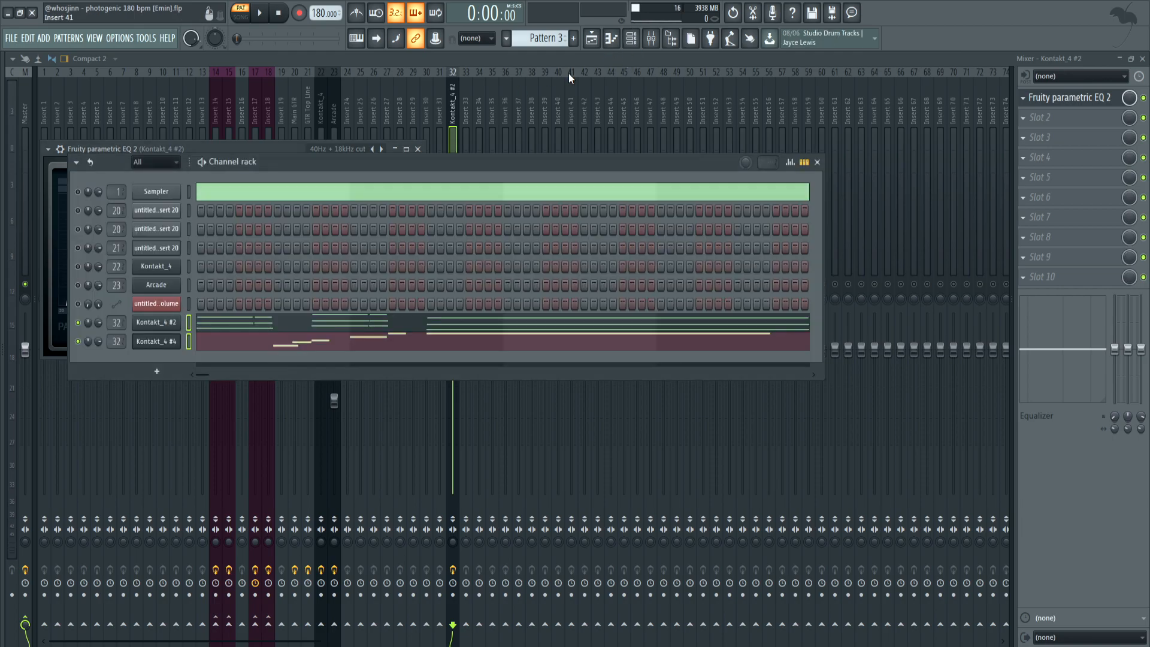
right_click(78, 324)
left_click(94, 330)
left_click(314, 322)
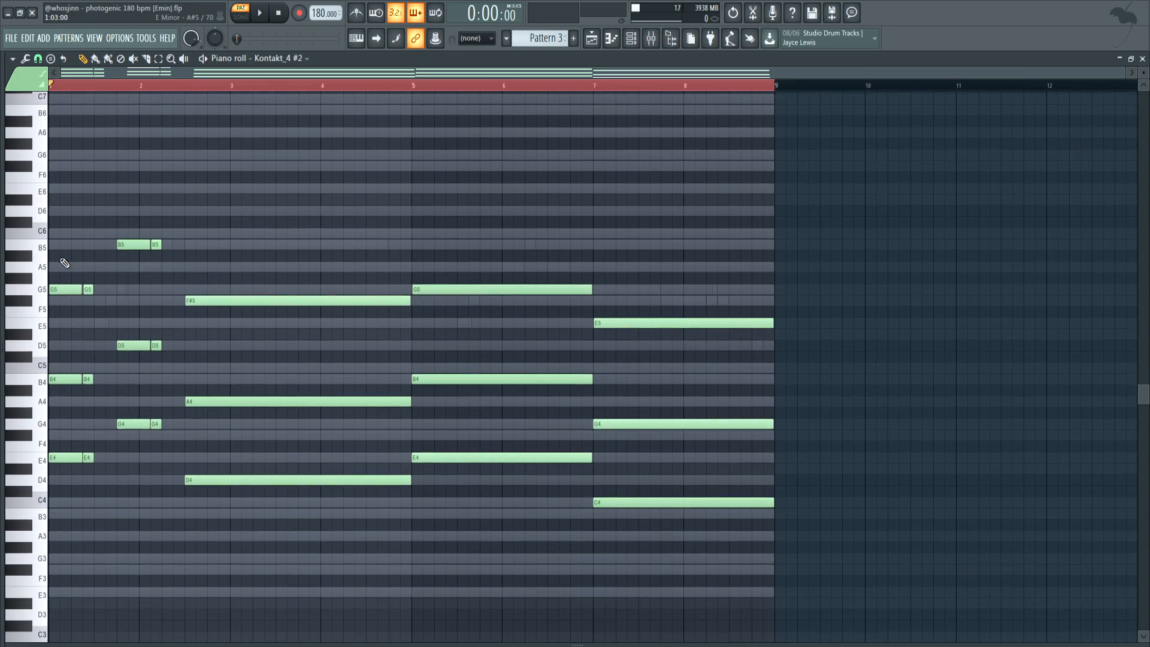
scroll(71, 267, "up", 1)
scroll(67, 266, "down", 1)
left_click(653, 40)
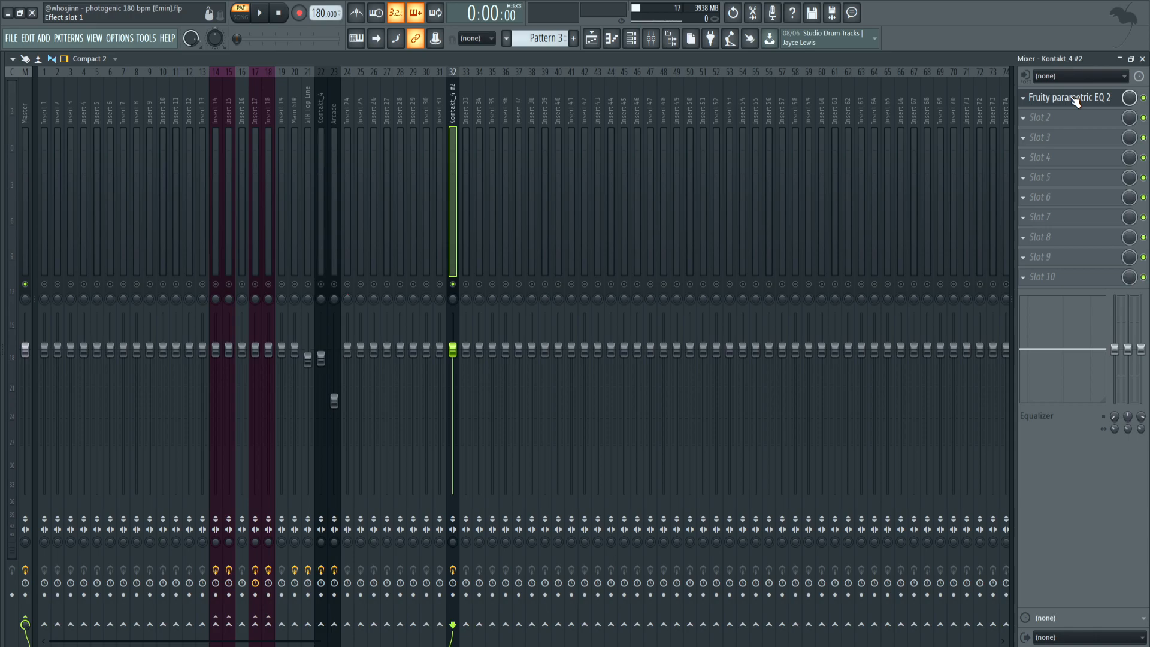
Set the Kontakt_4 #2 track's Fruity parametric EQ 2 high-pass to about 117 Hz and low-pass to about 12.9 kHz during playback
key("space")
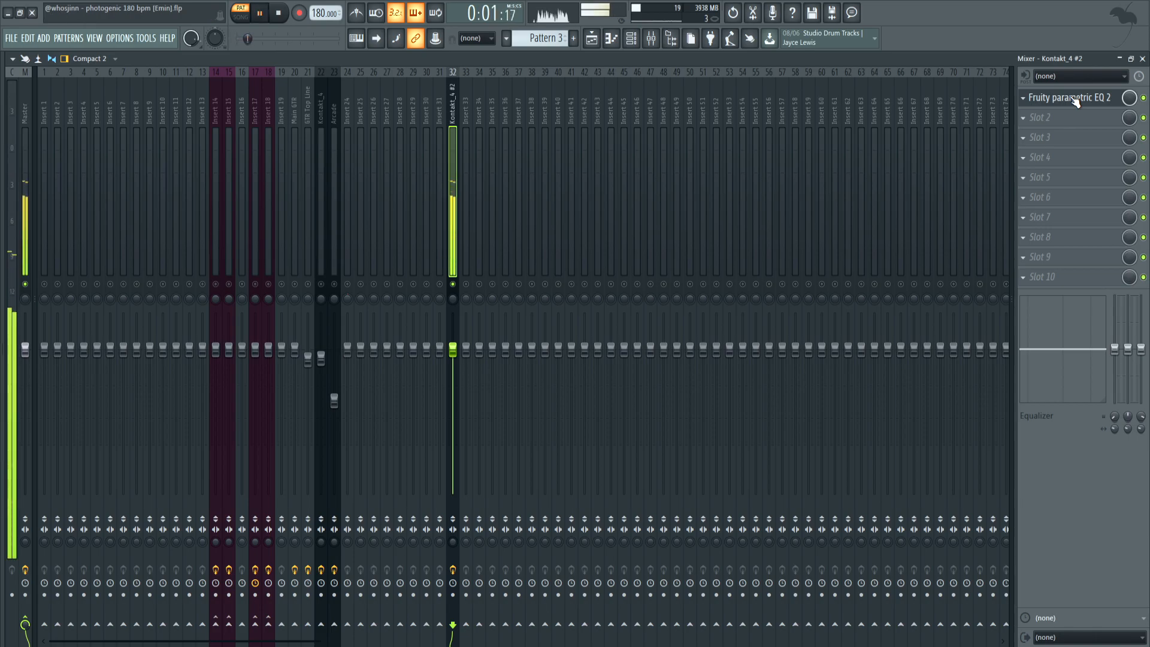
left_click(1077, 99)
key("space")
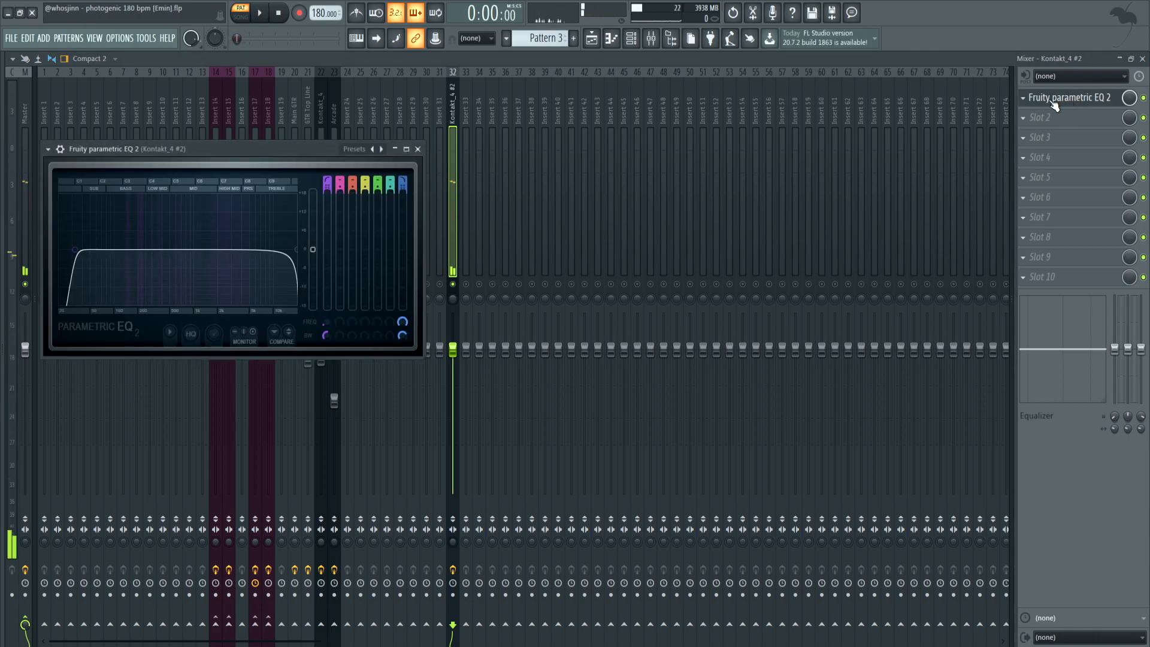
mouse_move(297, 250)
left_mouse_down()
mouse_move(267, 249)
mouse_move(280, 250)
left_mouse_up()
key("space")
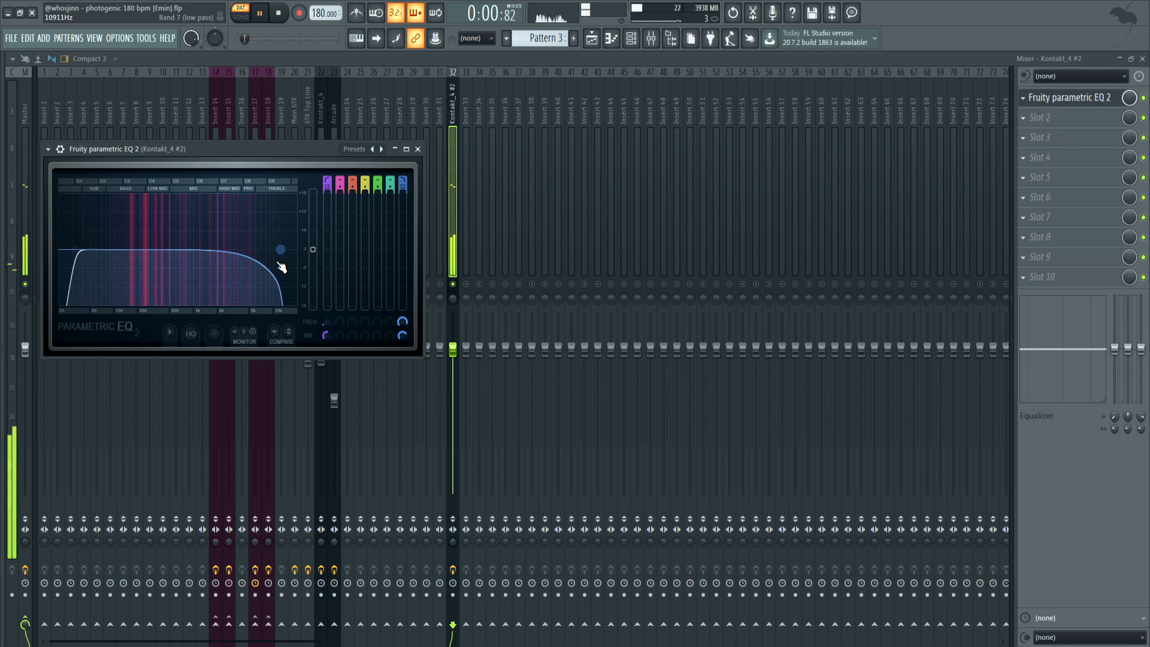
left_click_drag(72, 250, 123, 251)
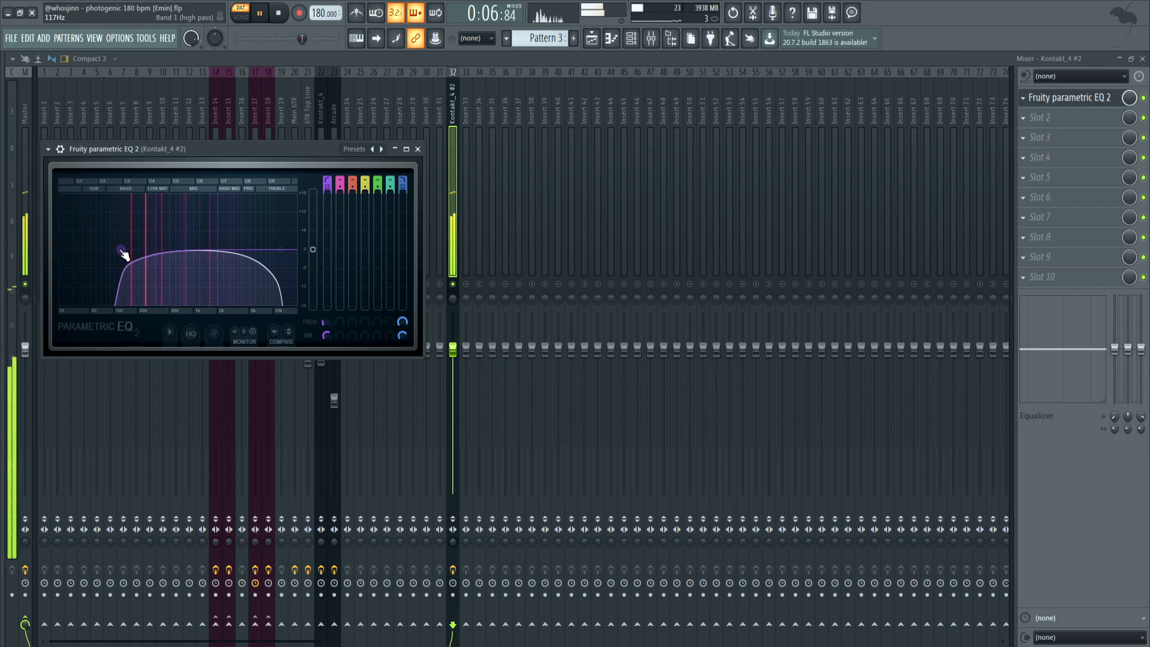
left_click_drag(281, 250, 283, 250)
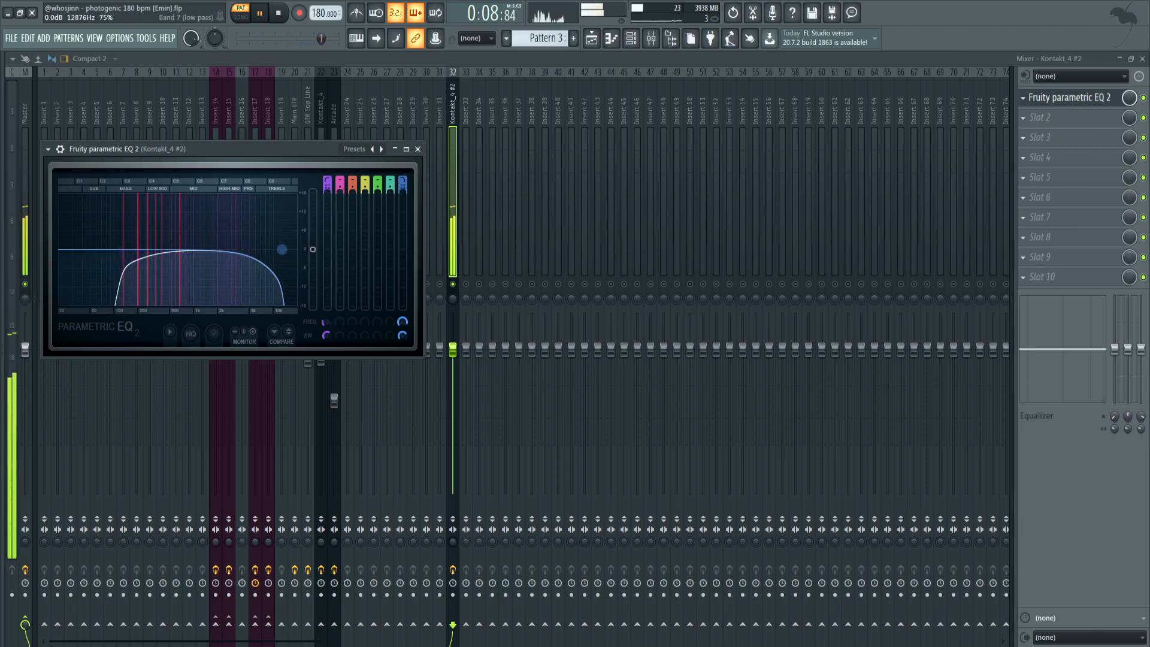
key("space")
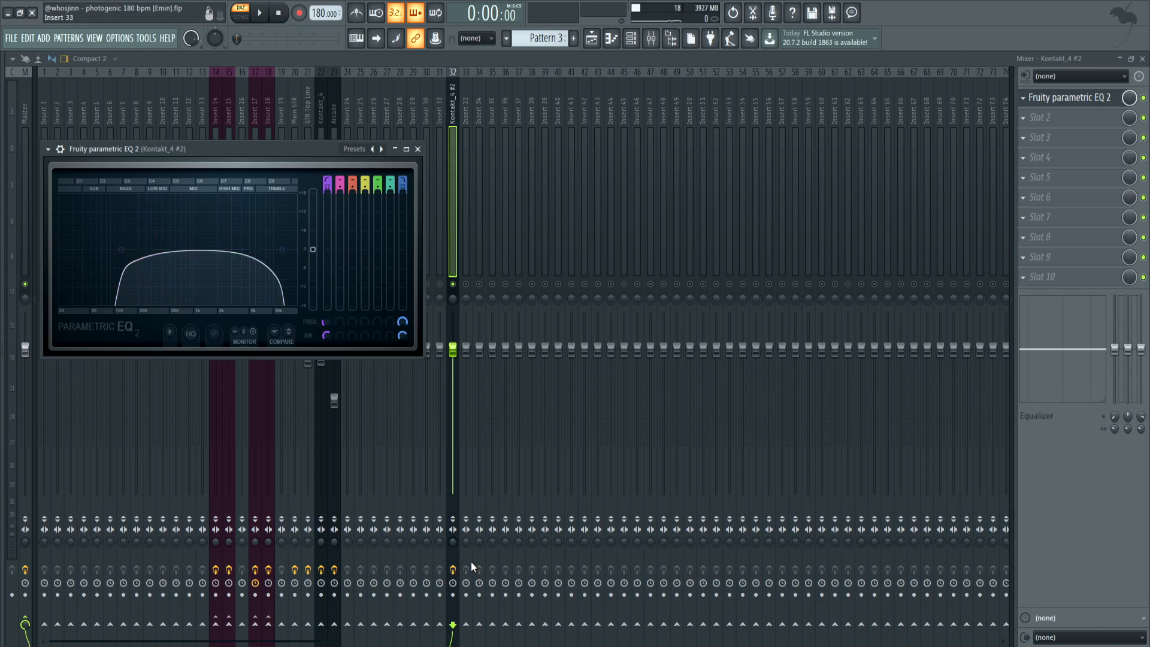
Play the loop with the Kontakt_4 #2 track's effects bypassed and again with them enabled to compare the EQ
key("space")
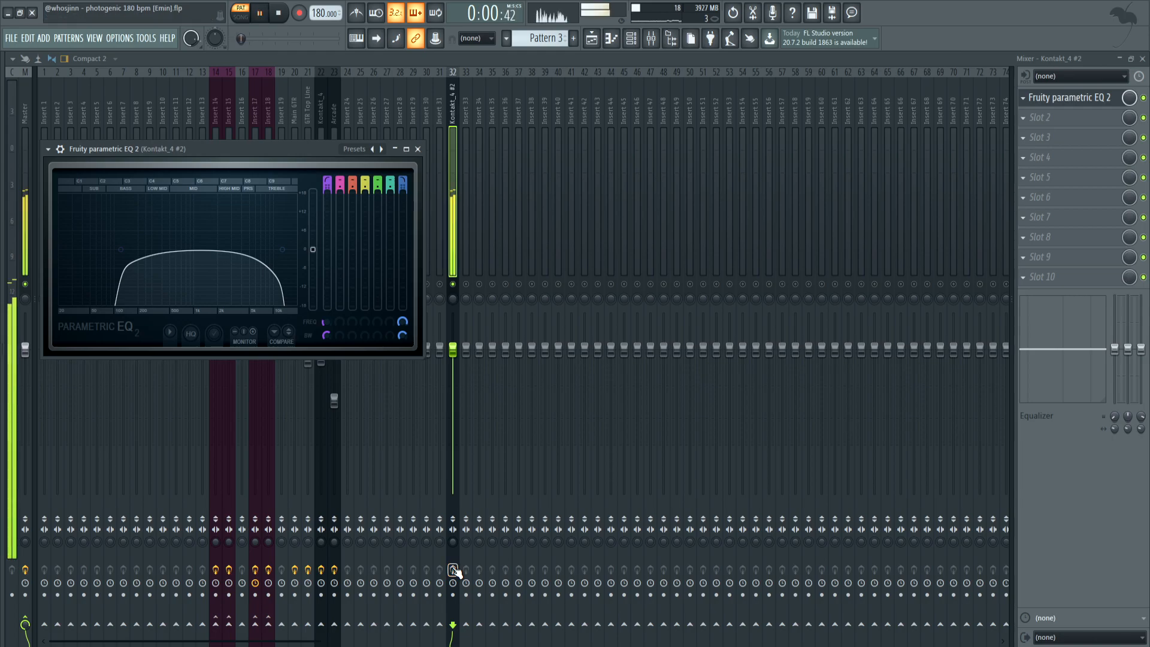
key("space")
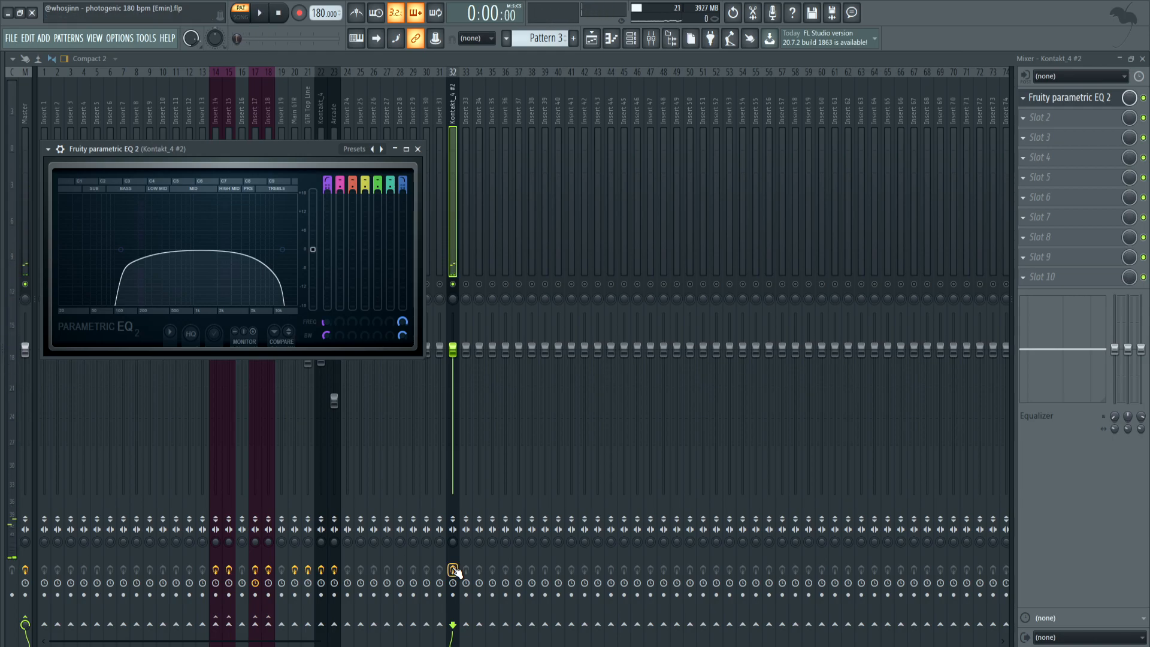
key("space")
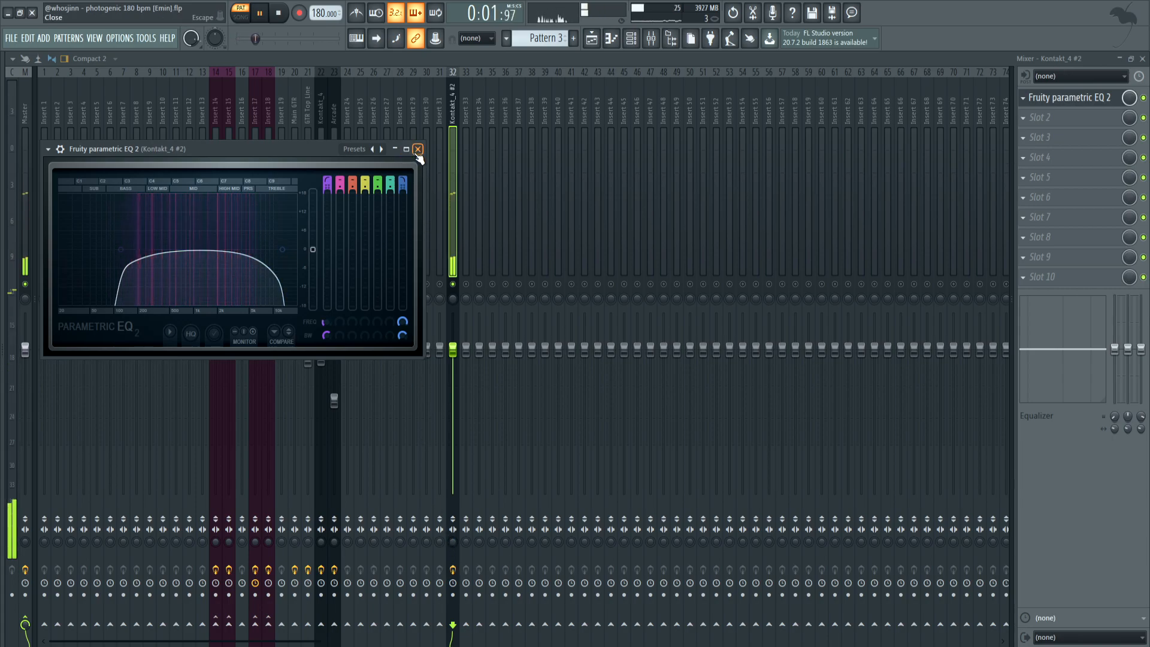
left_click(278, 13)
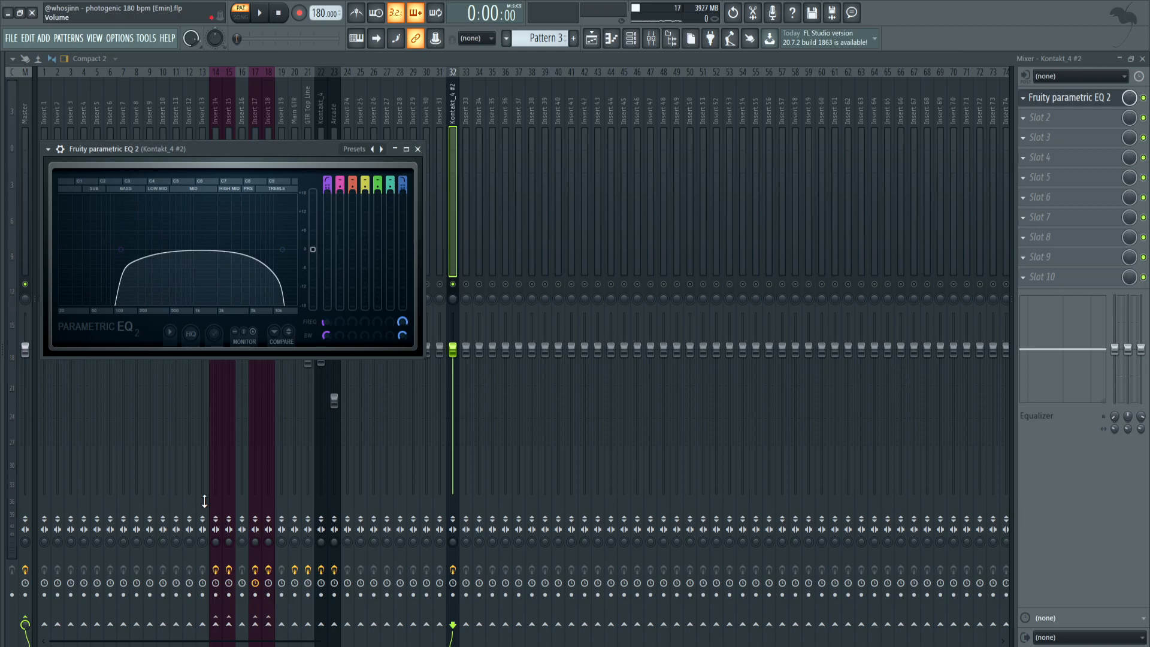
Open the Kontakt_4 pattern's notes from the playlist and play the part through
left_click(592, 38)
double_click(436, 145)
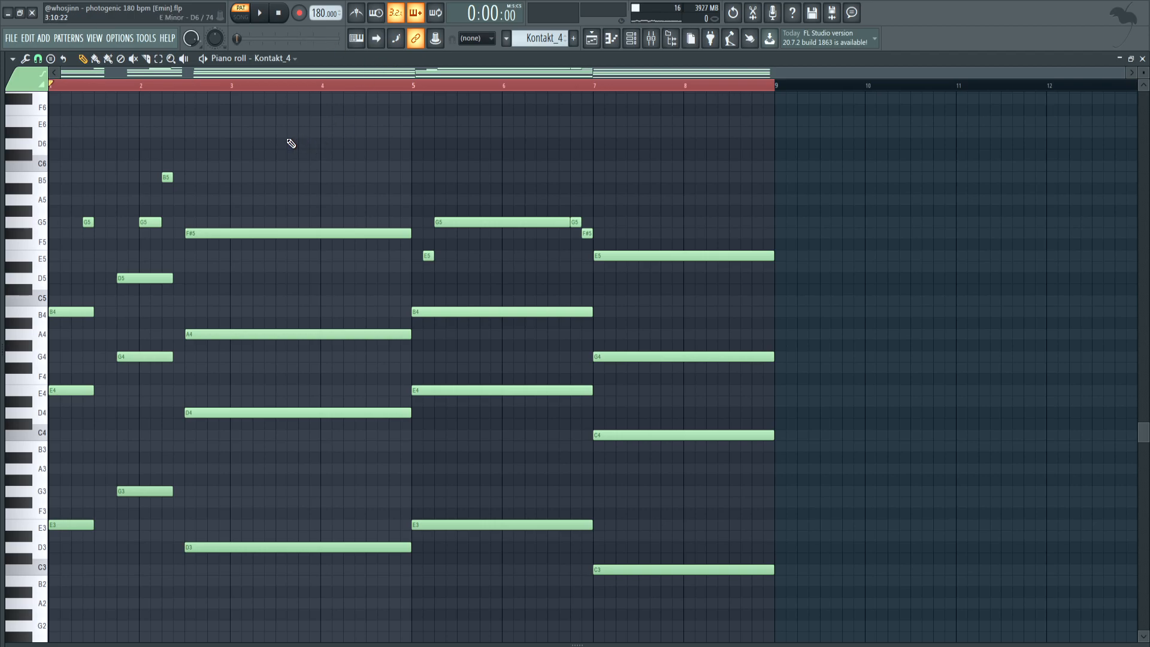
left_click(267, 14)
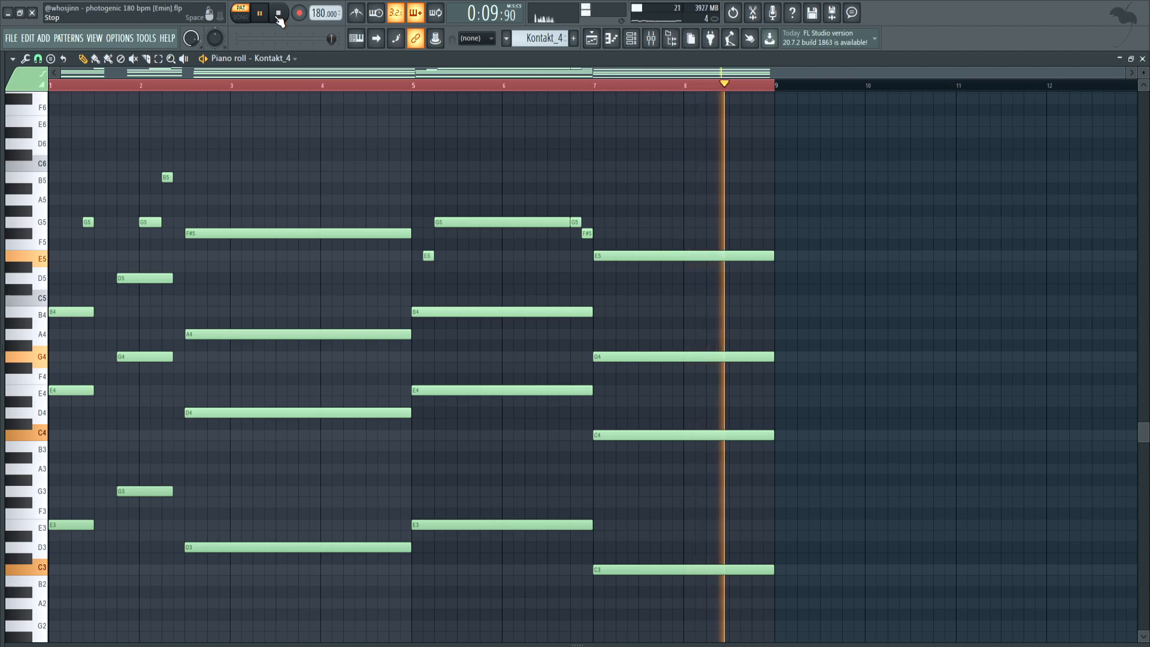
left_click(279, 13)
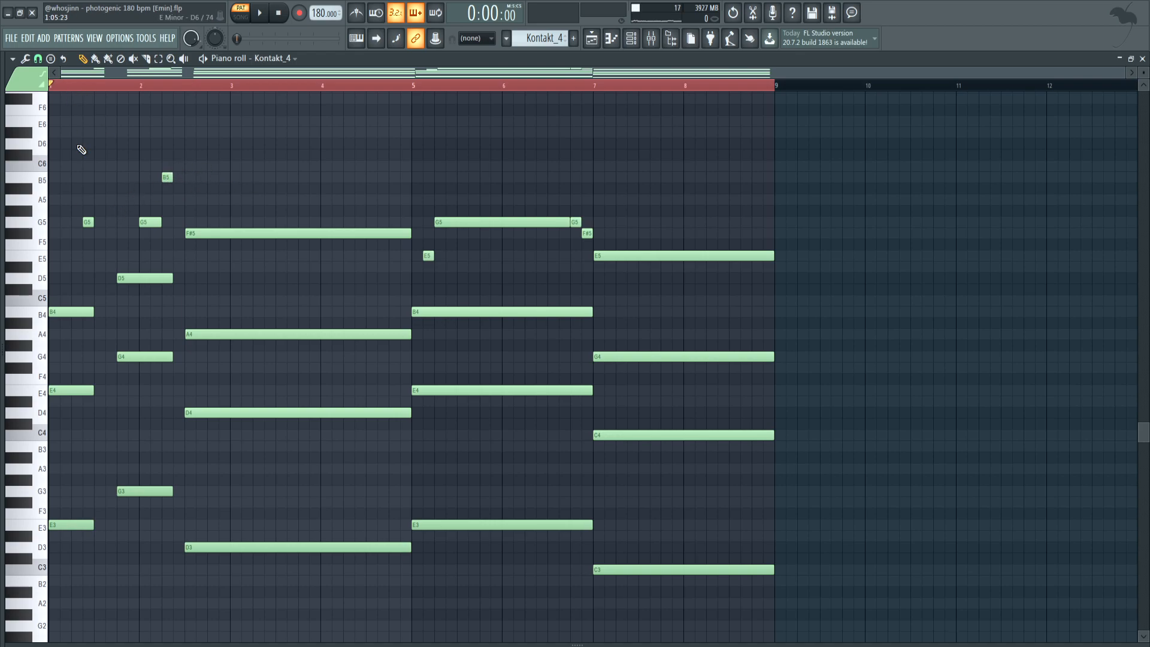
Move the short G5 note from the end of the first chord to the chord's start and audition it
left_click_drag(97, 201, 62, 542)
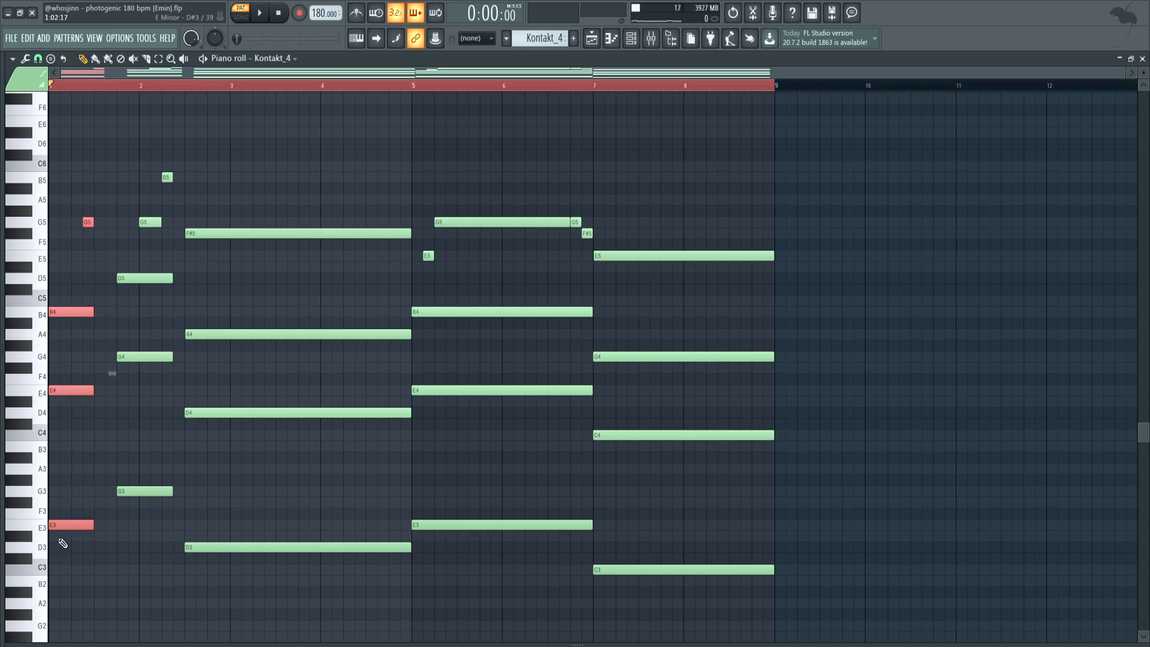
left_click(93, 233)
left_click_drag(88, 222, 54, 223)
right_click(54, 224, "alt")
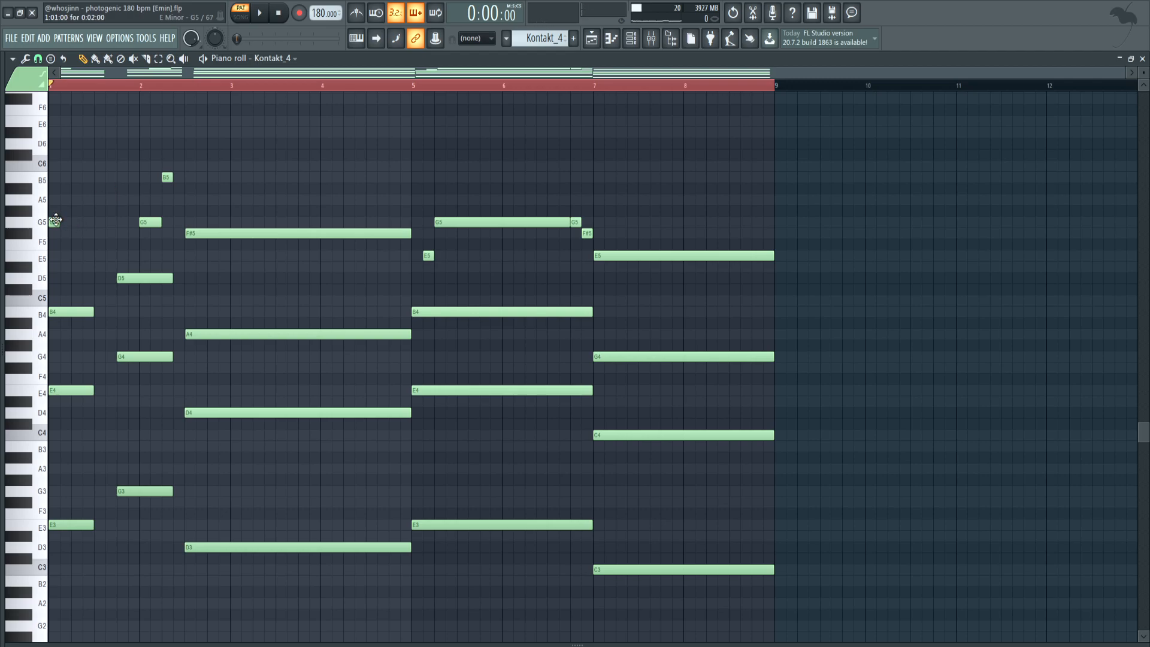
Try the short B5 note at the second chord's start, audition it, and move the note back near the chord's end
left_click_drag(207, 197, 122, 178)
right_click(122, 166, "alt")
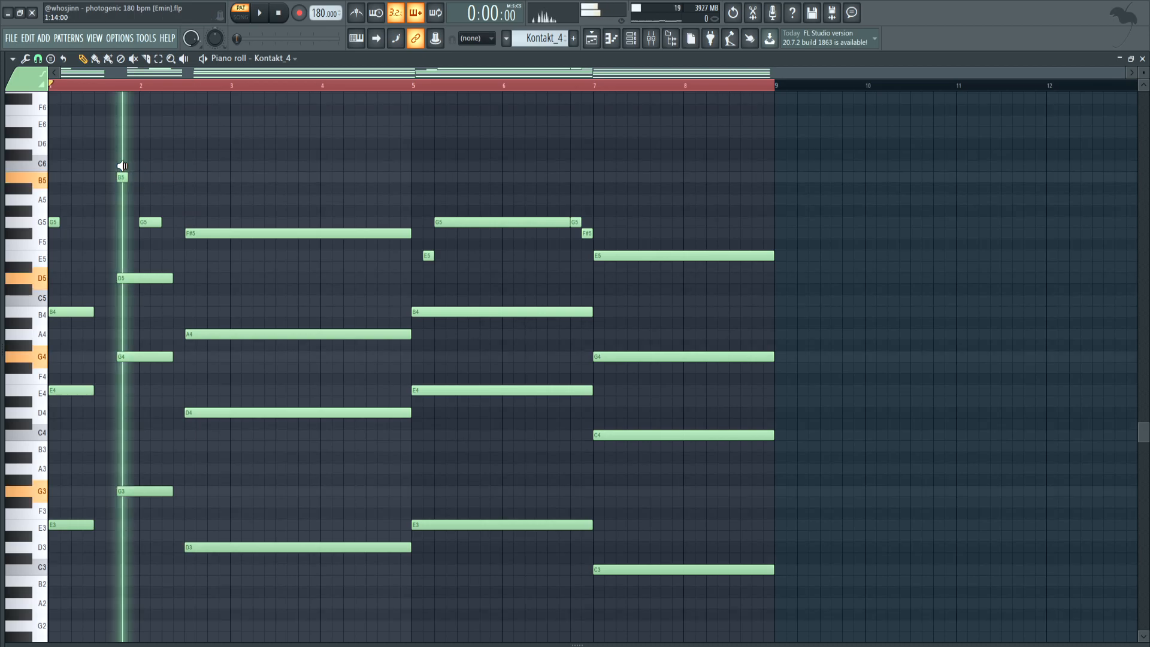
left_click_drag(123, 177, 160, 168)
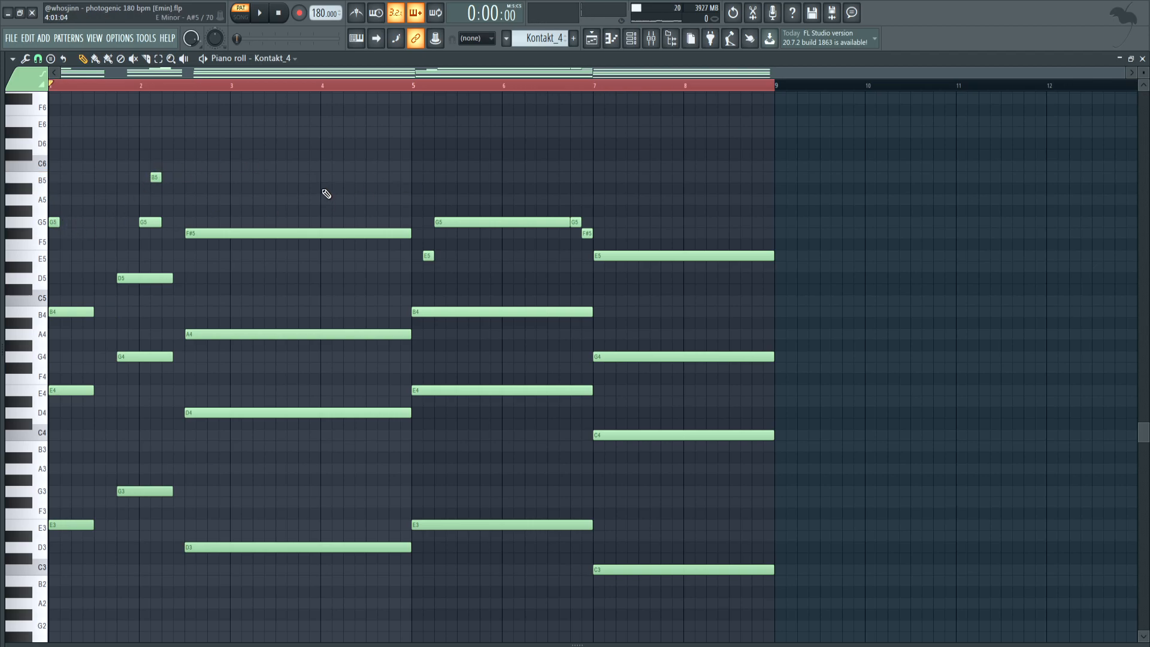
Select the short E5 note in bar 5 and the short G5 and F#5 notes before bar 7 to examine the passing notes
left_click(427, 256)
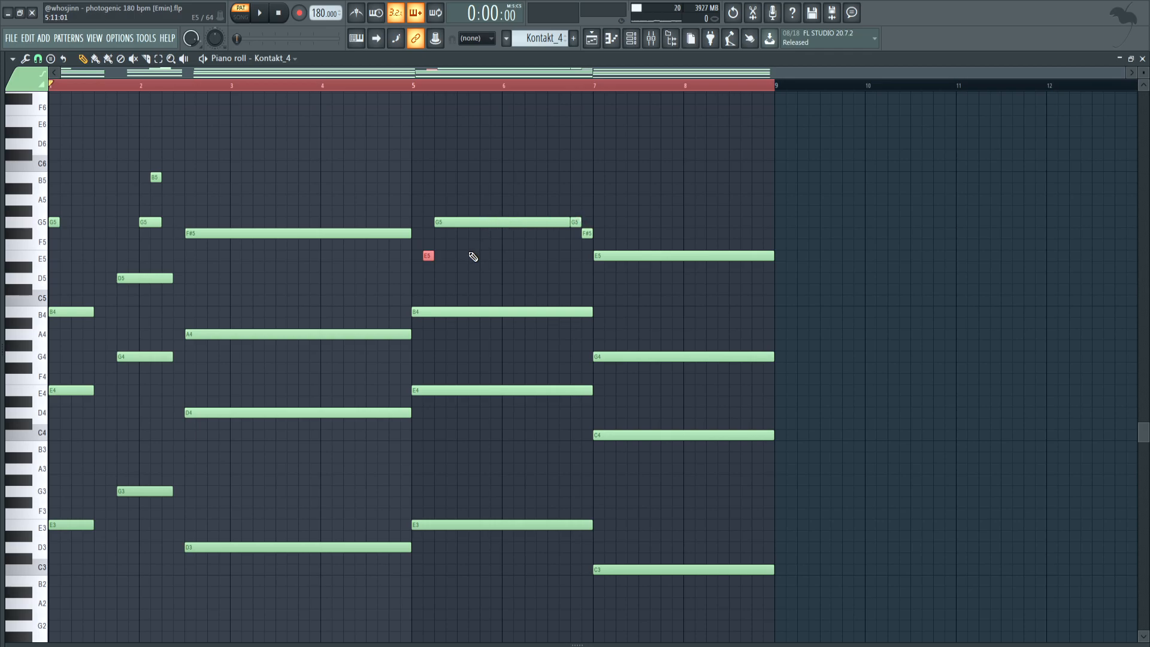
left_click_drag(572, 215, 610, 240)
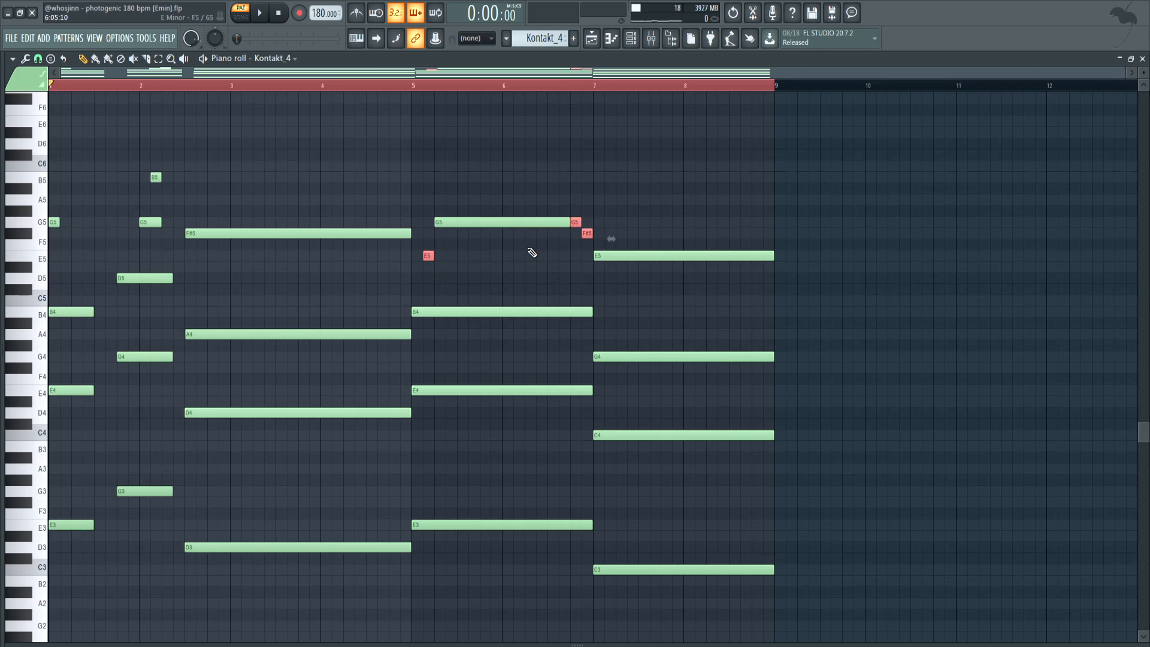
left_click_drag(567, 206, 608, 237)
right_click(592, 206)
Open the Arcade pattern's notes from the playlist and play them back
key("F5")
double_click(575, 227)
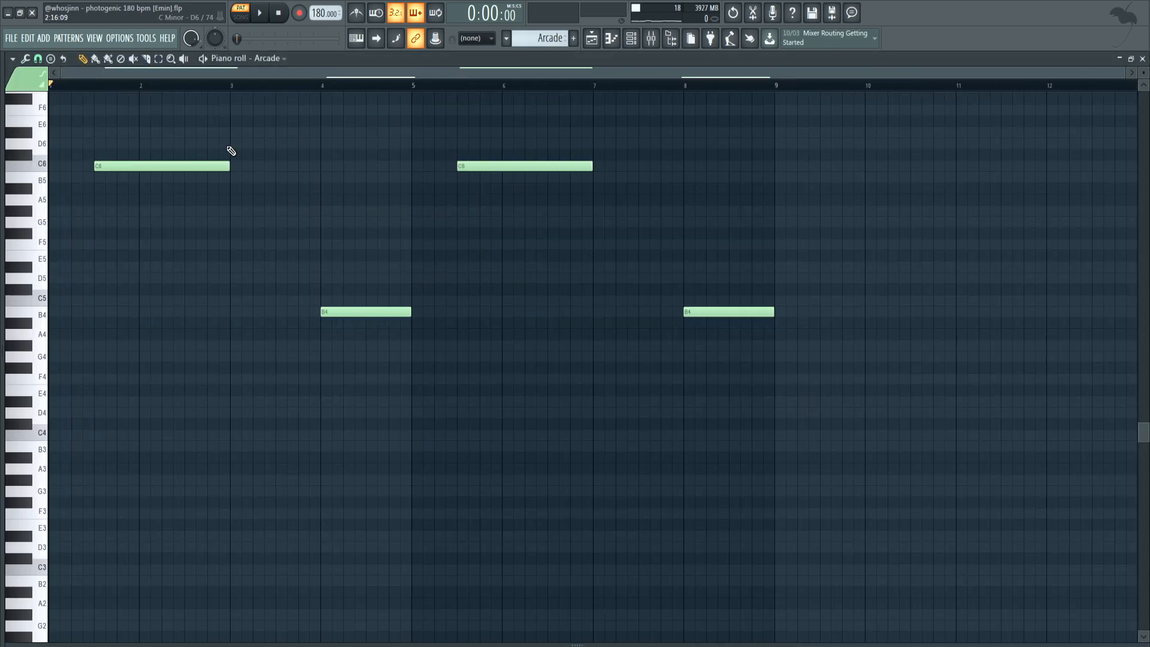
left_click(260, 20)
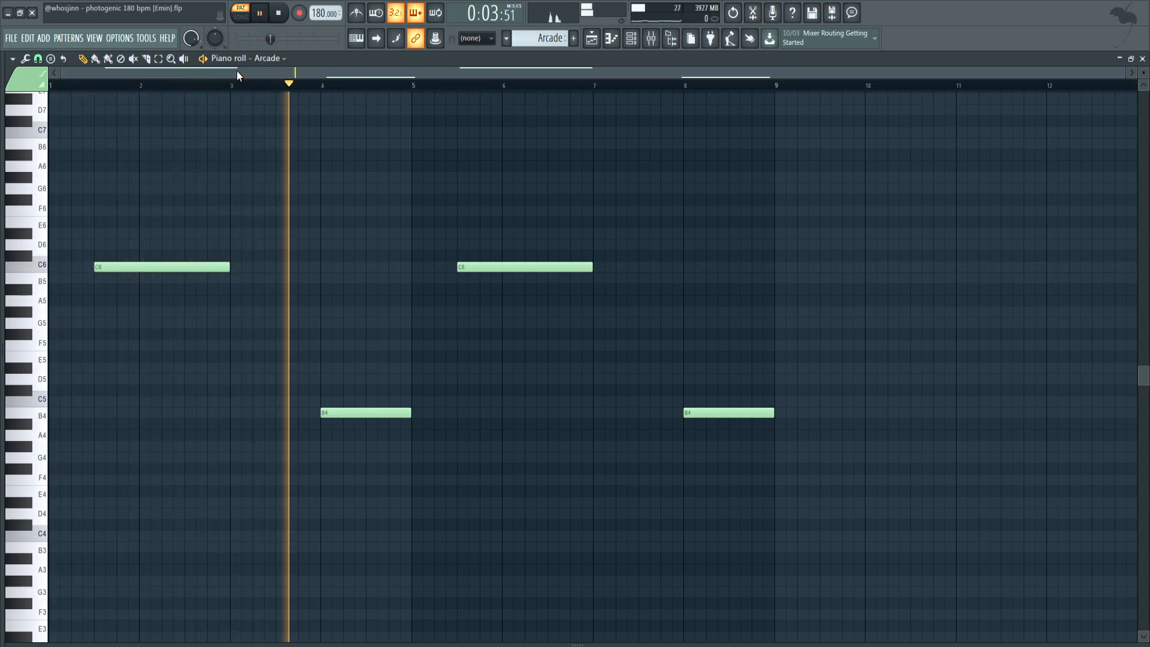
left_click(286, 15)
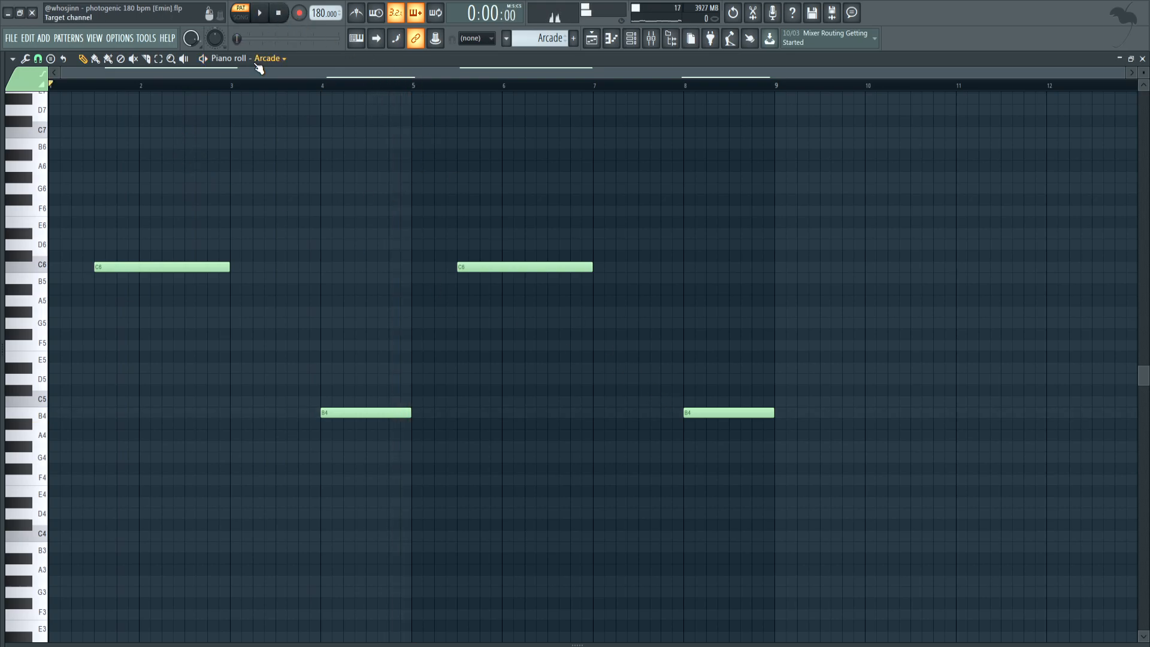
Inspect the settings of bx_bluechorus2, FabFilter Pro-Q 2 and CLA-3A Stereo on the Main GTR mixer track
key("F9")
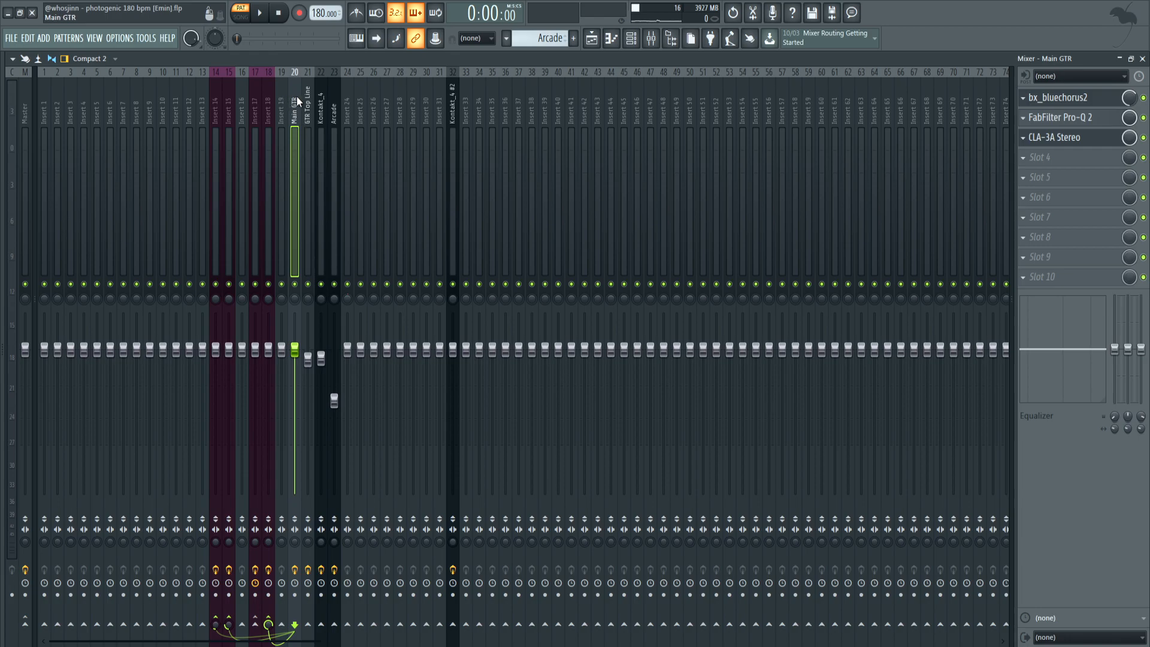
left_click(1066, 97)
left_click_drag(541, 236, 530, 236)
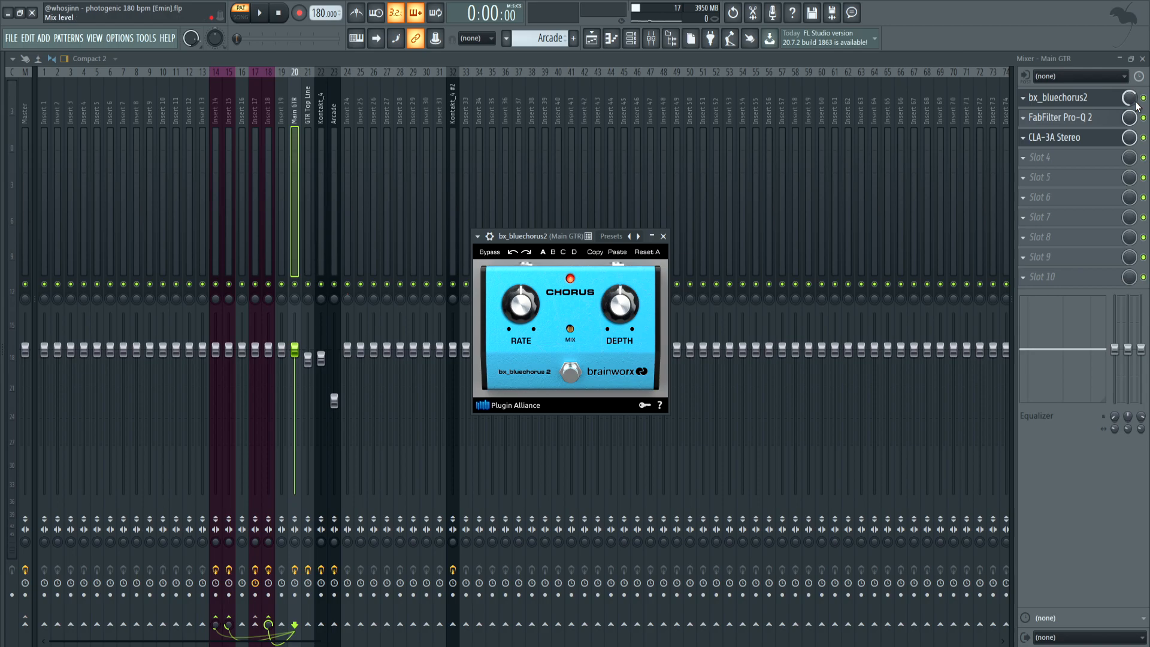
left_click(663, 237)
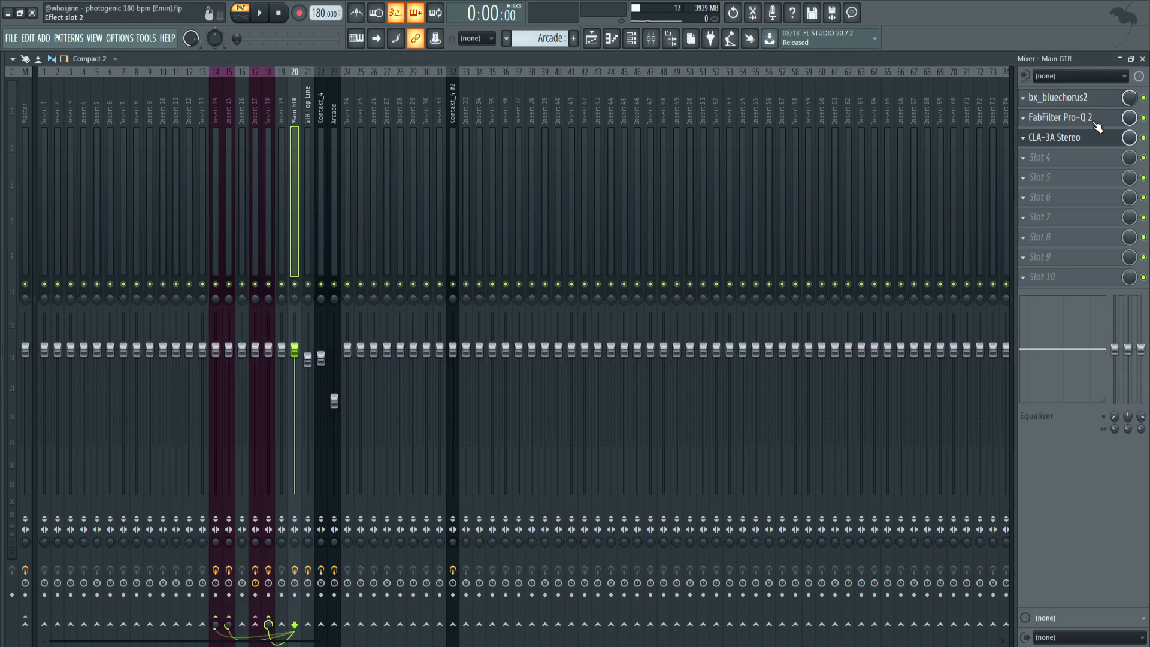
left_click(1097, 126)
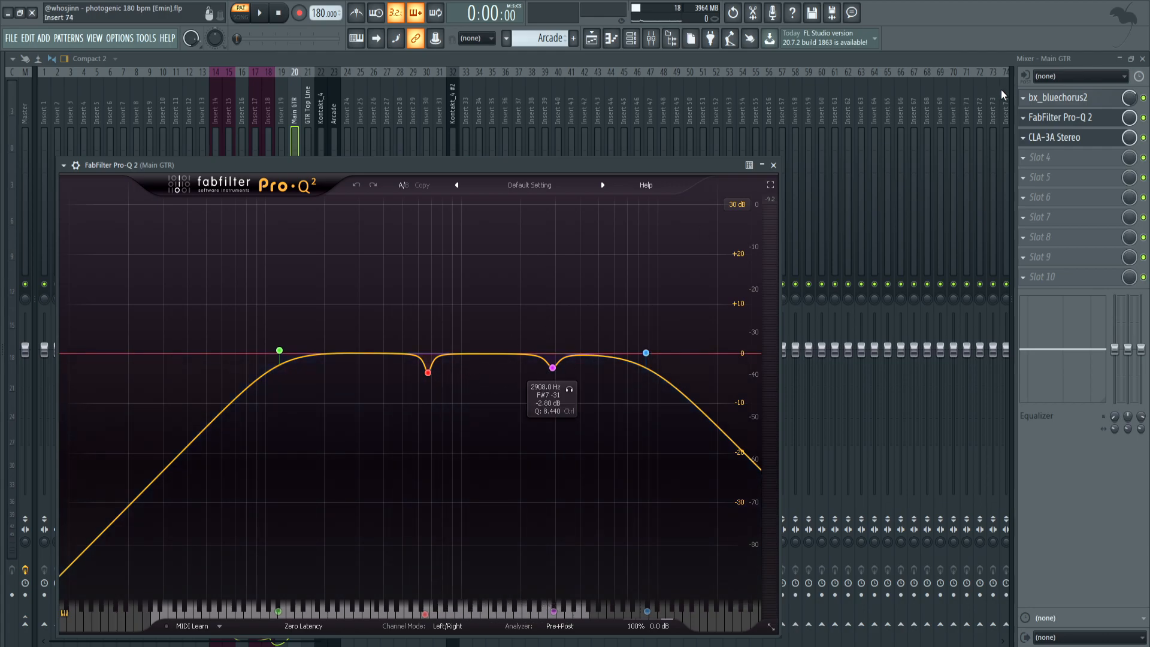
left_click(1058, 137)
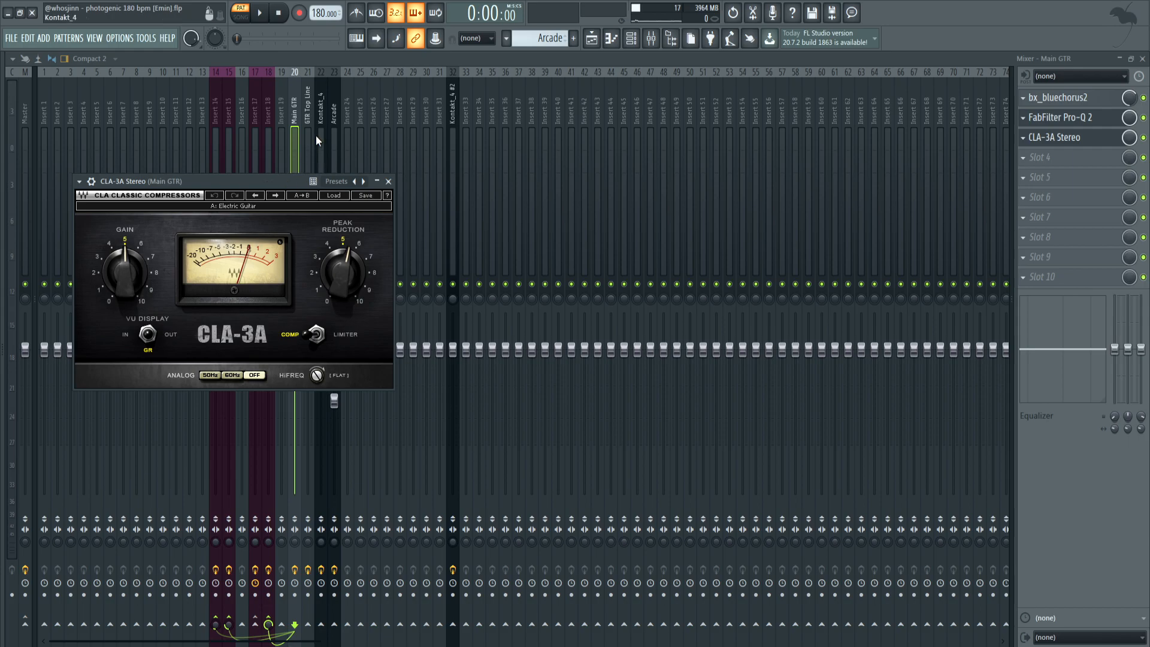
Inspect the GTR Top Line, Kontakt_4 and Arcade effect chains, opening Kontakt_4's CLA-2A Stereo and Arcade's FabFilter Pro-Q 2
left_click(306, 118)
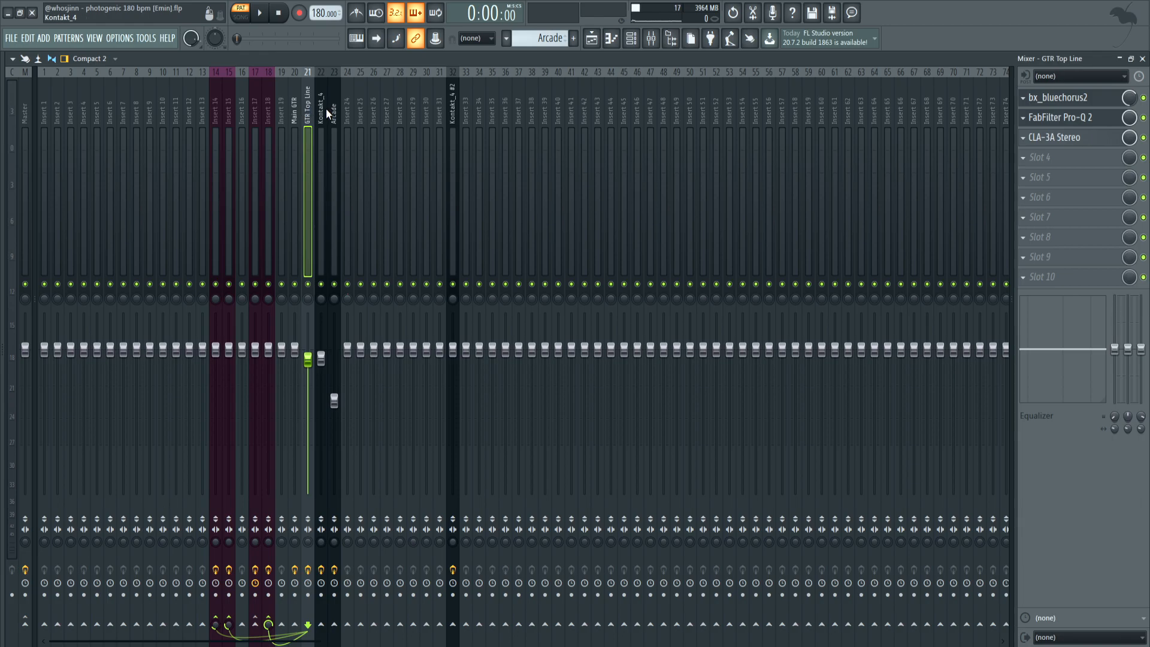
left_click(324, 109)
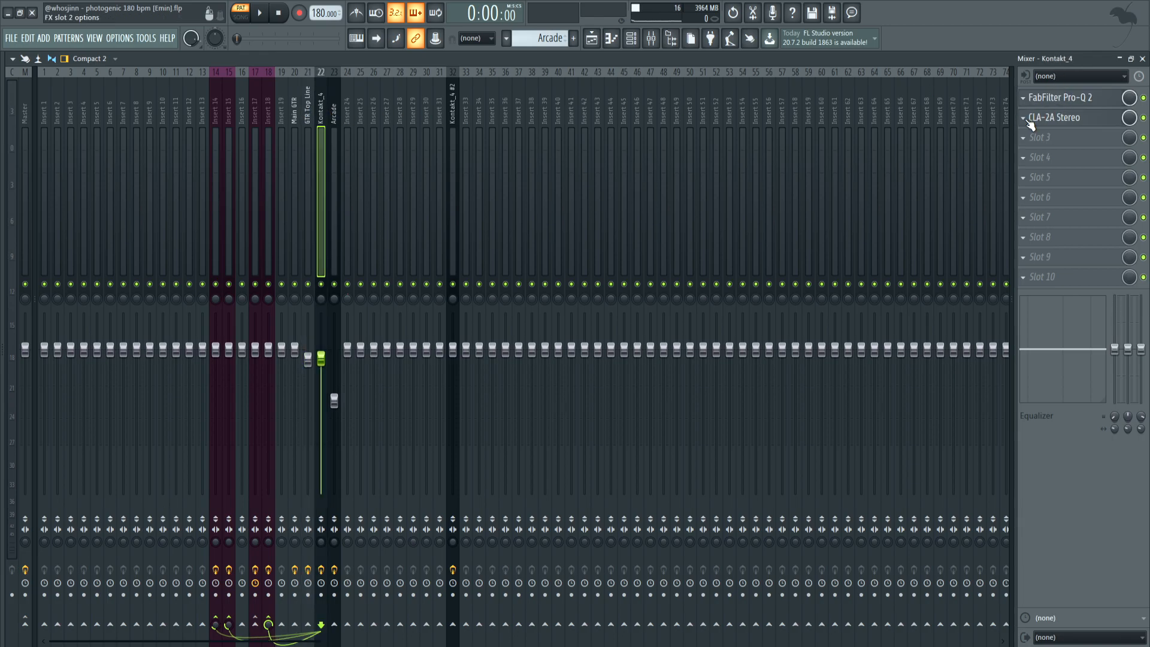
left_click(1048, 119)
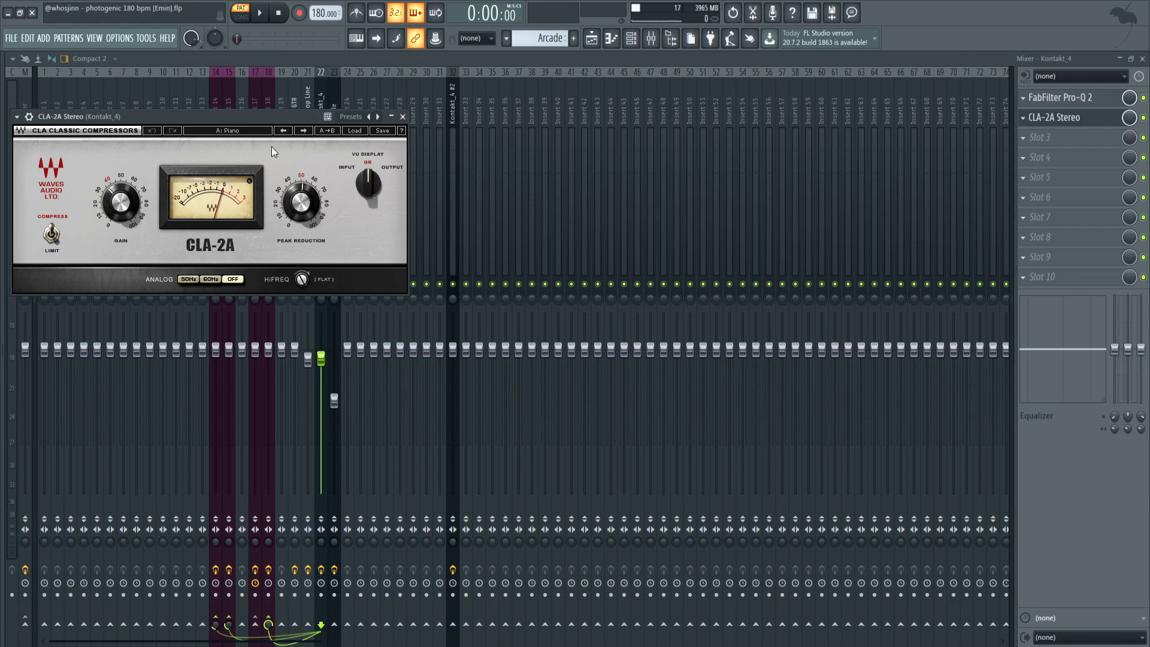
left_click(338, 84)
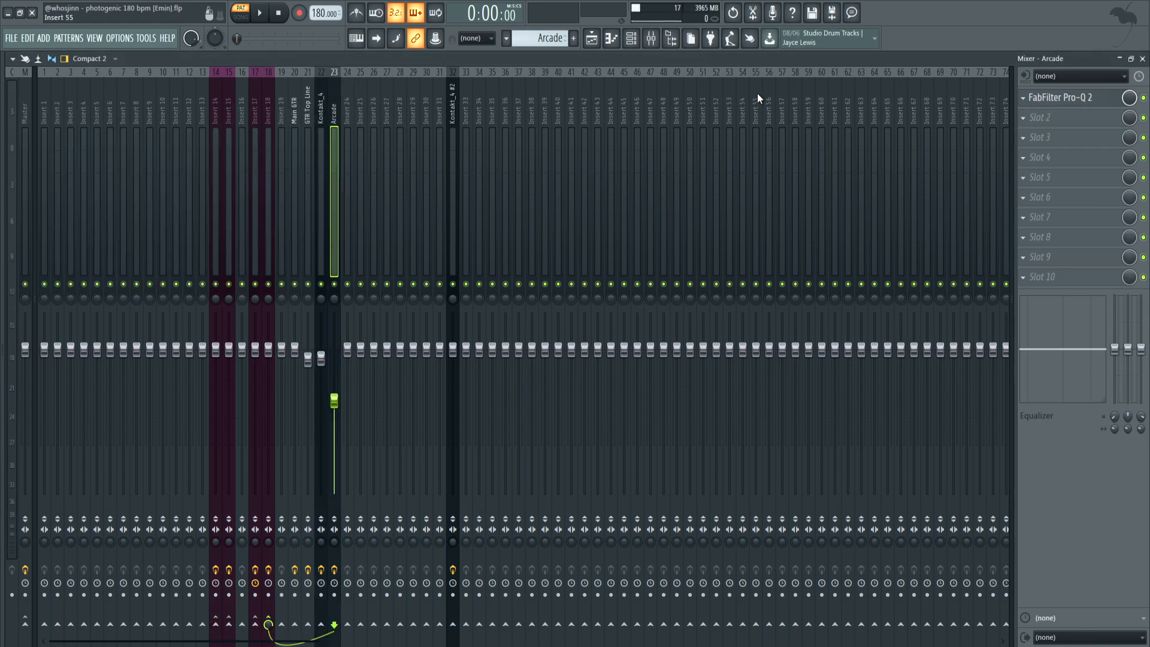
left_click(1085, 97)
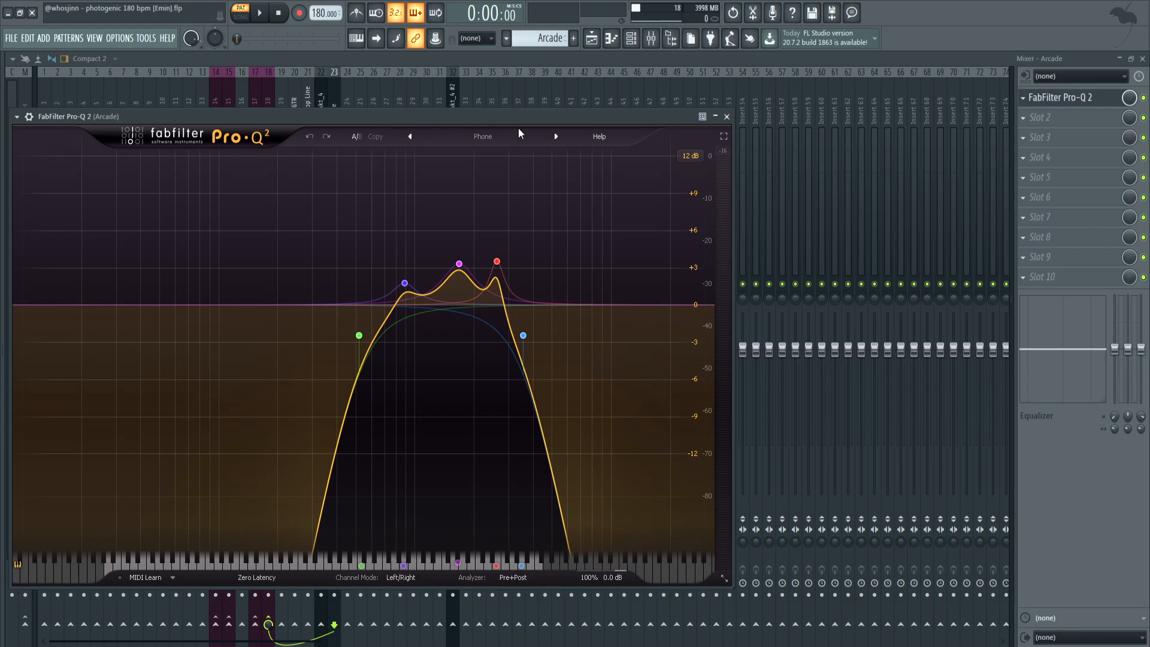
Examine the preset list of Arcade's FabFilter Pro-Q 2 to locate the Phone preset, and close the plugin
left_click(444, 137)
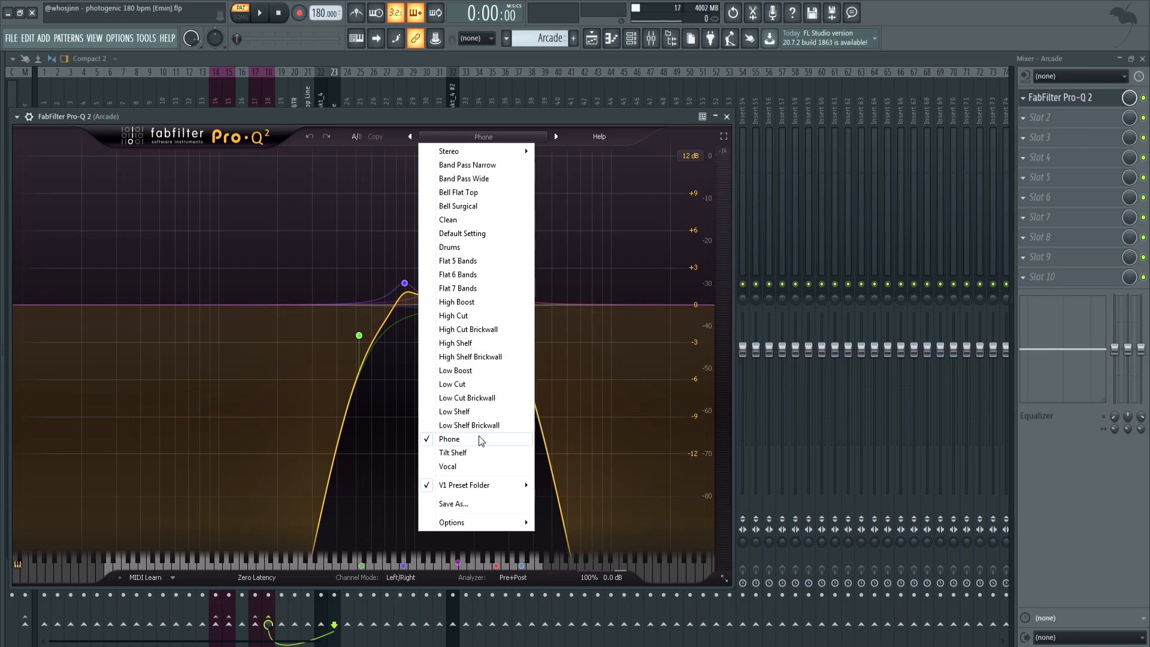
left_click(325, 117)
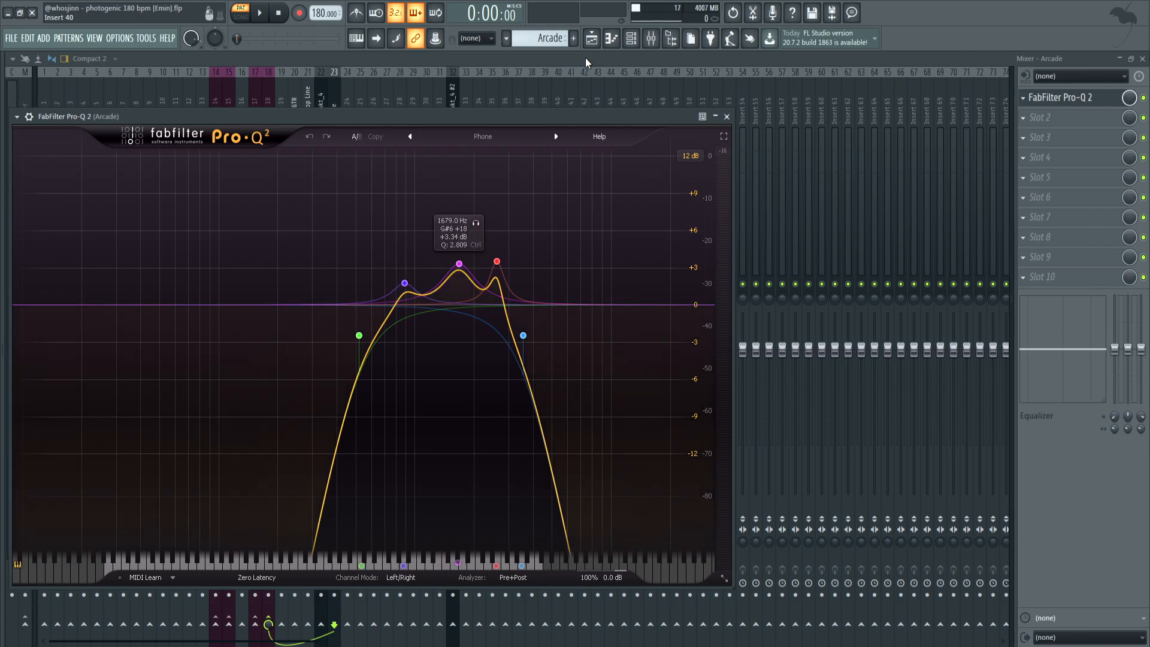
key("Escape")
Inspect SSLComp Stereo on mixer track Insert 18 and the effect chain on Insert 17
left_click_drag(332, 110, 301, 119)
left_click(274, 113)
left_click(276, 113)
left_click(268, 112)
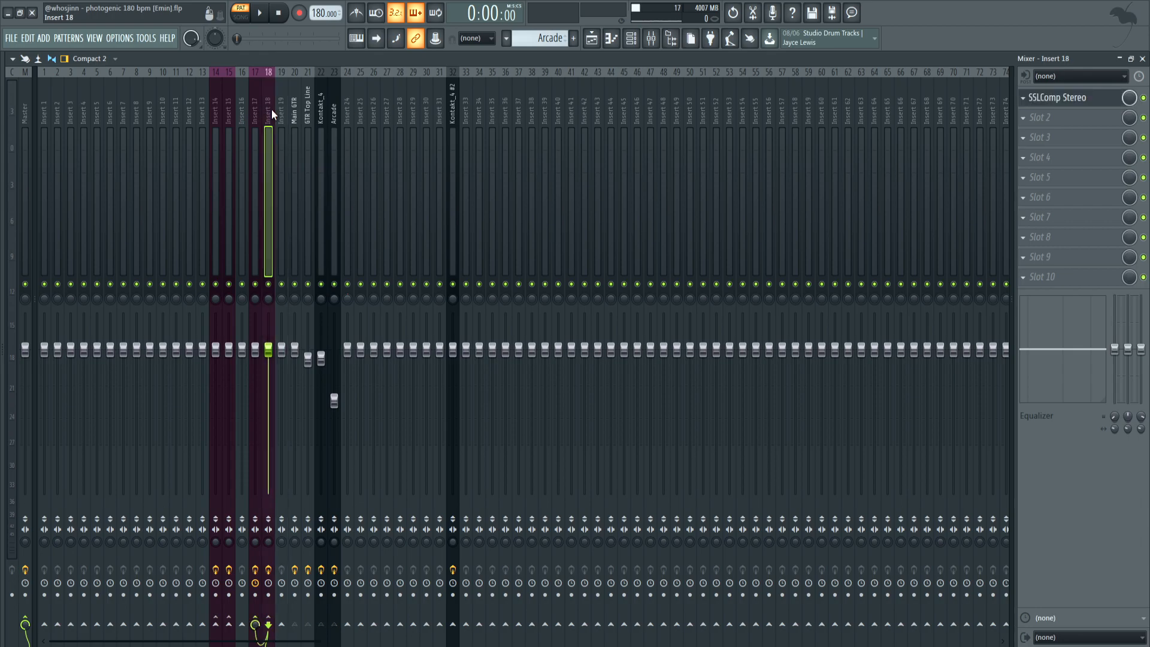
left_click(1078, 99)
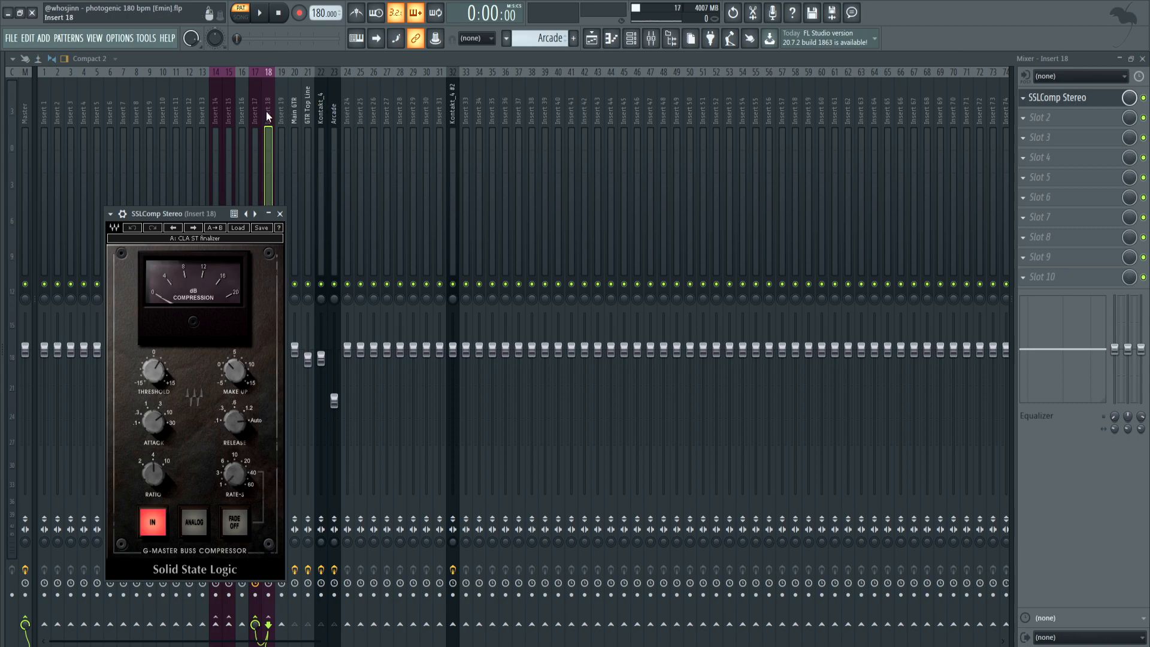
left_click(250, 106)
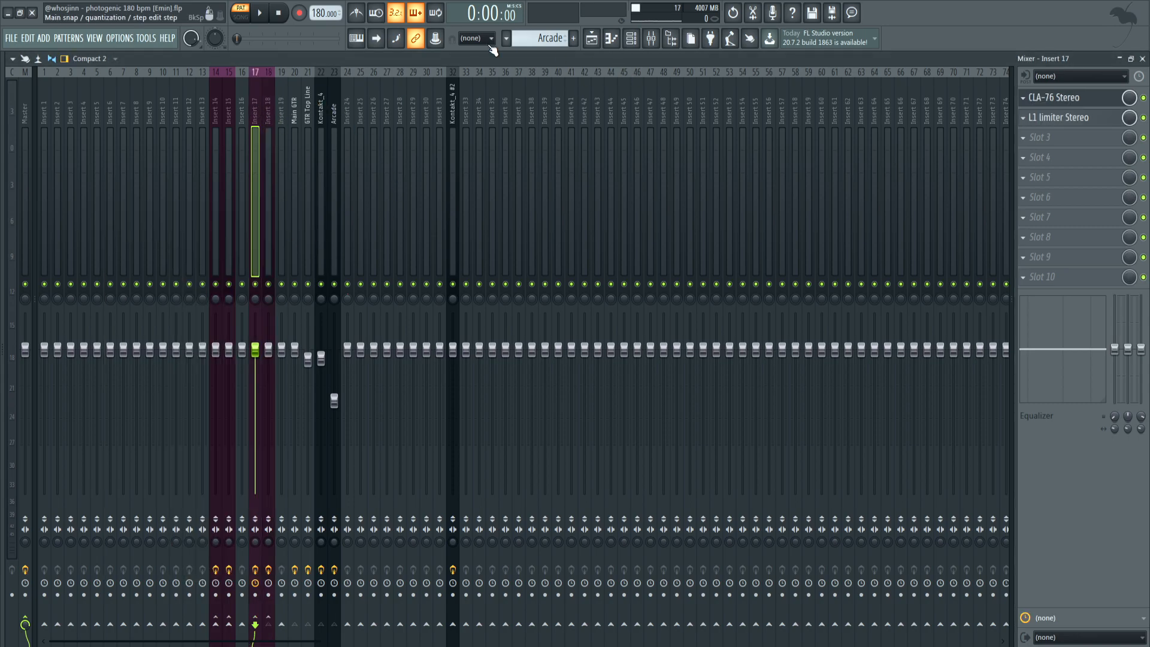
Inspect the settings of ValhallaVintageVerb on mixer track Insert 15 and H-Delay Stereo_3 on Insert 14
left_click(230, 121)
left_click(215, 112)
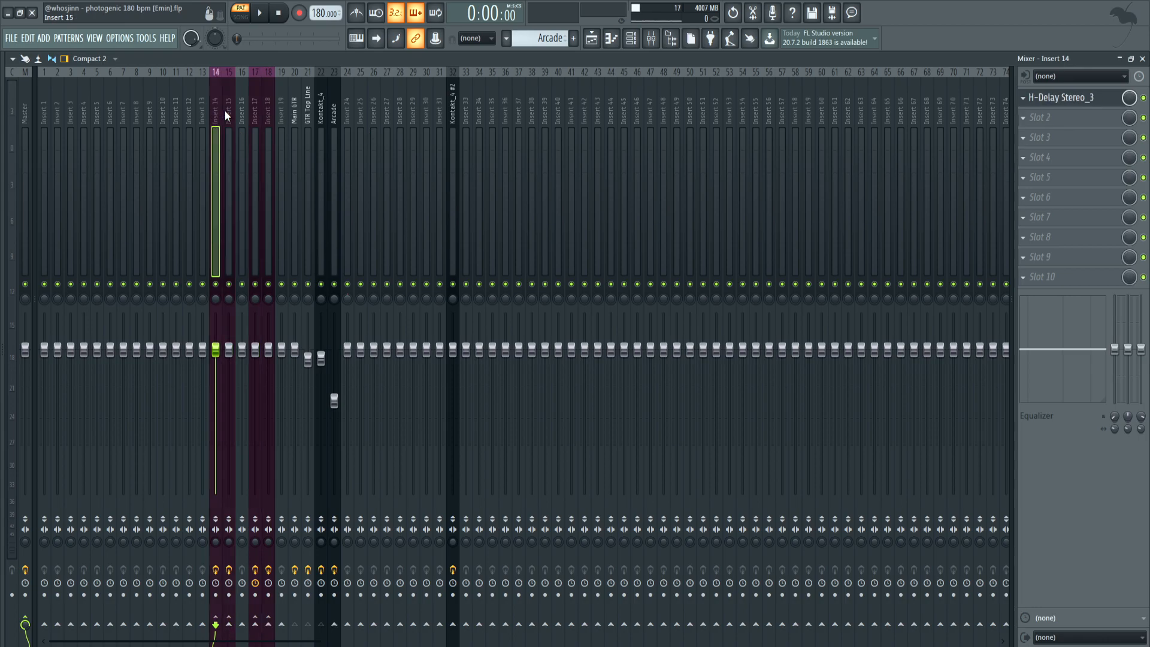
left_click(225, 110)
left_click(220, 110)
left_click(225, 110)
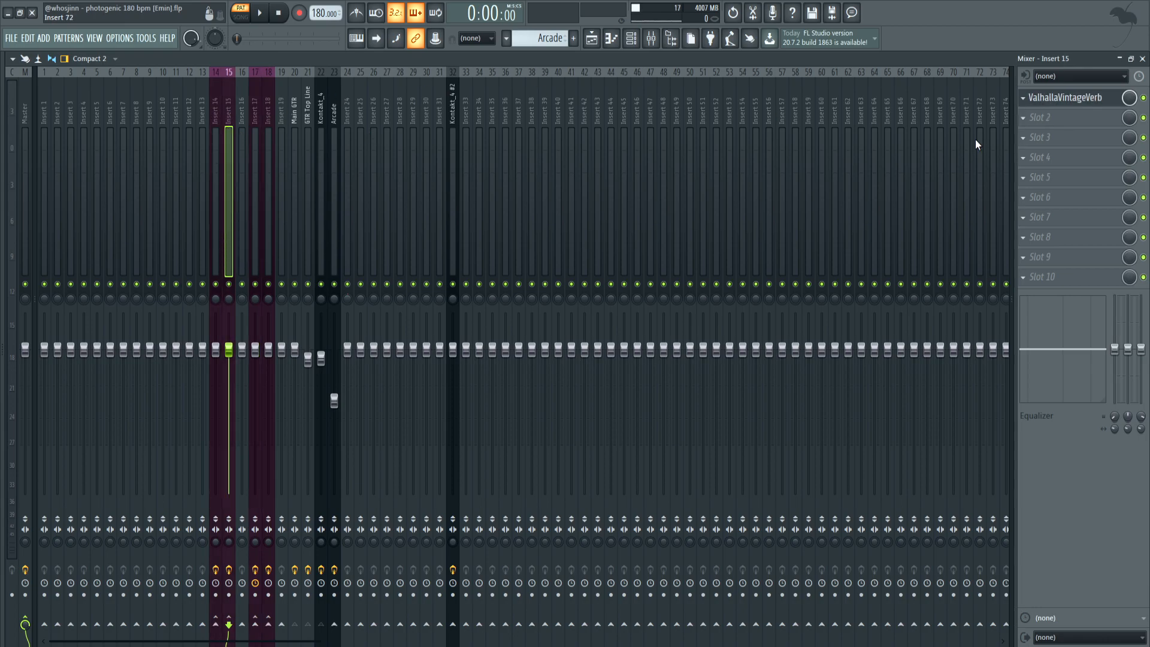
left_click(1065, 97)
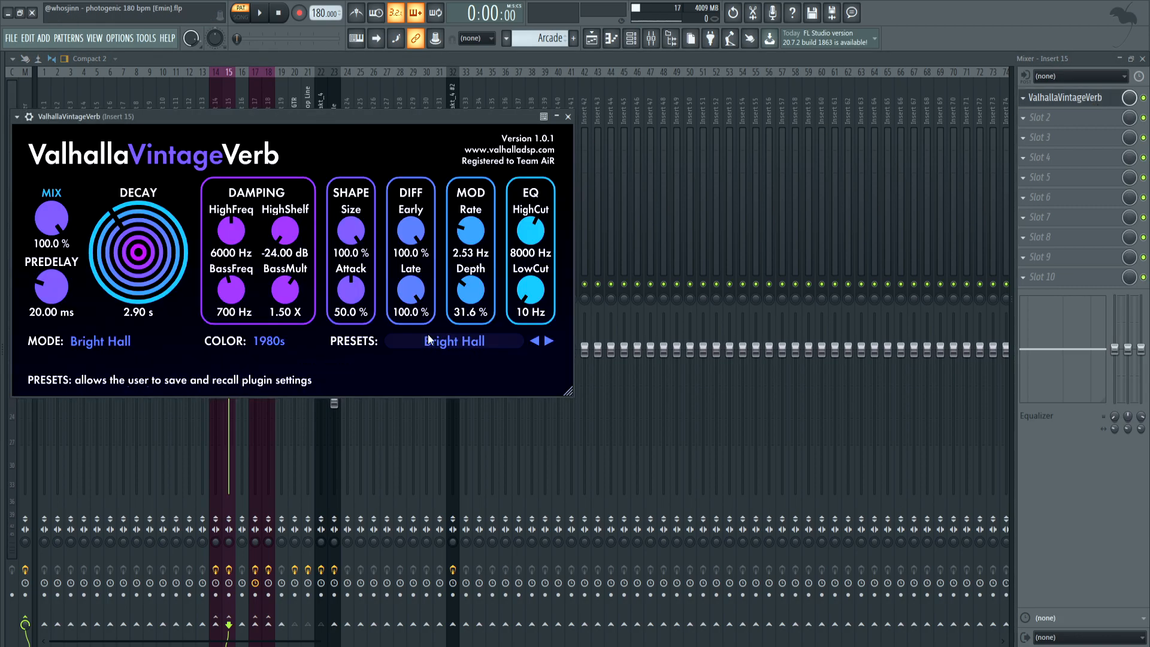
left_click(217, 102)
left_click(1065, 98)
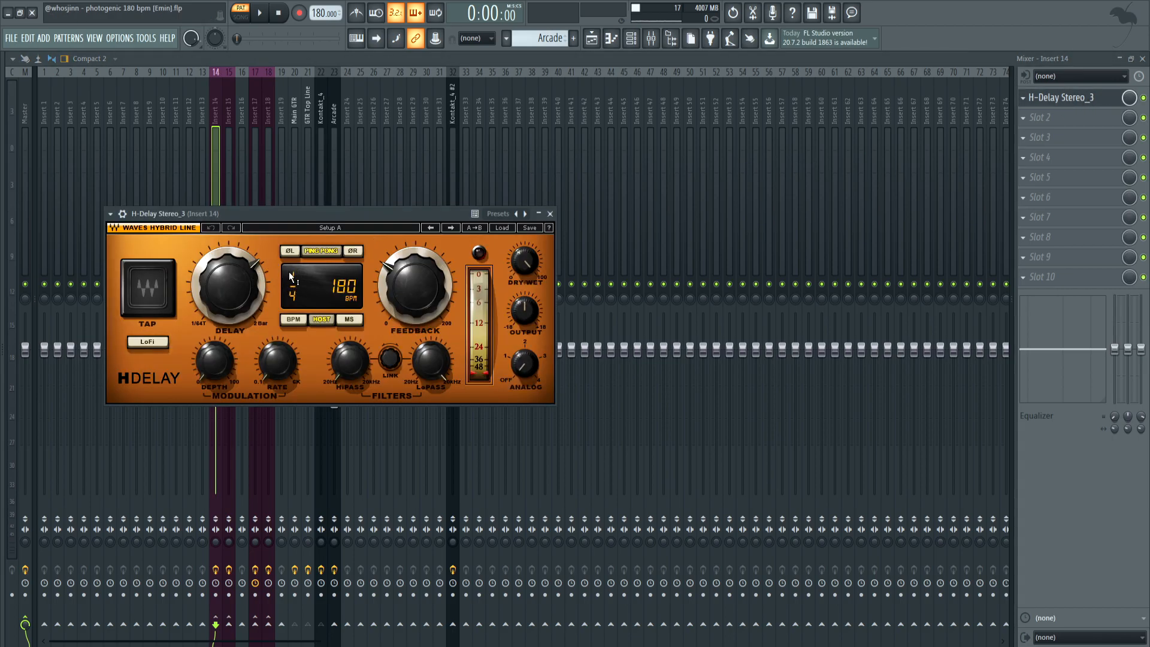
Check the effect slots of the Kontakt_4 #2 and Insert 19 mixer tracks
left_click(453, 104)
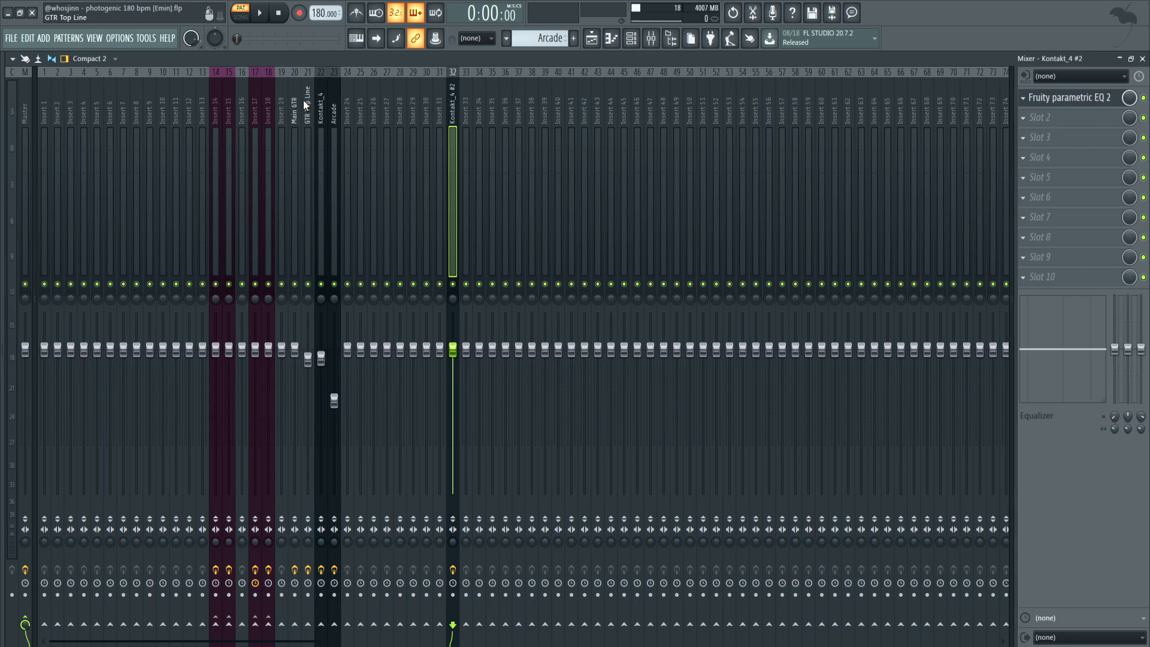
left_click(280, 103)
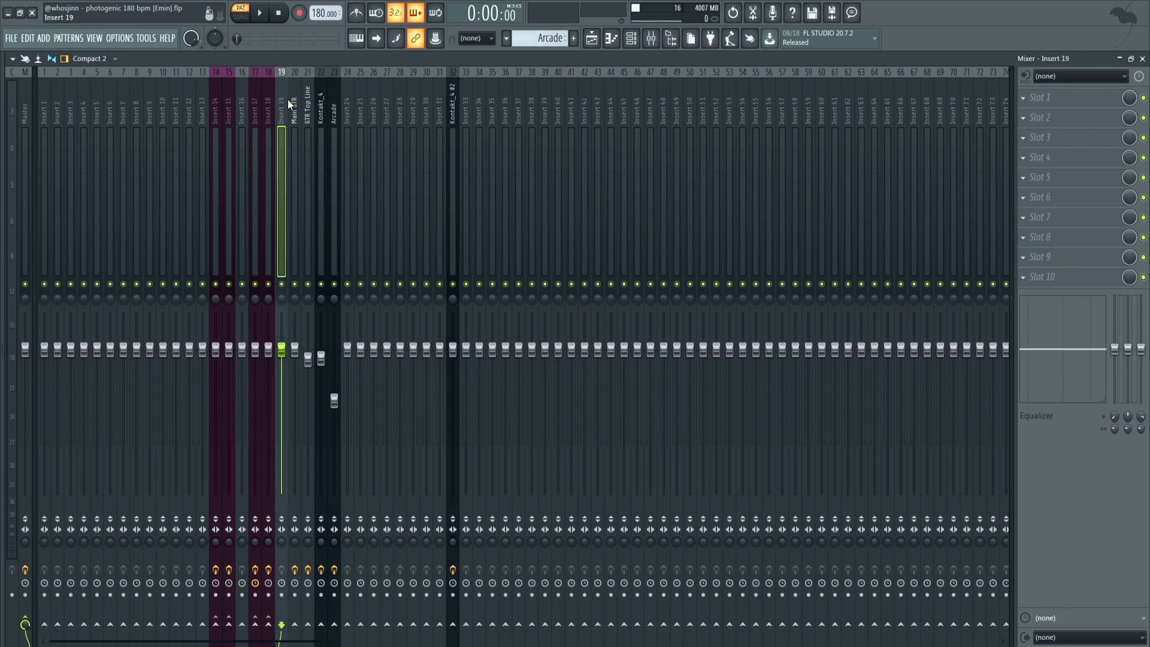